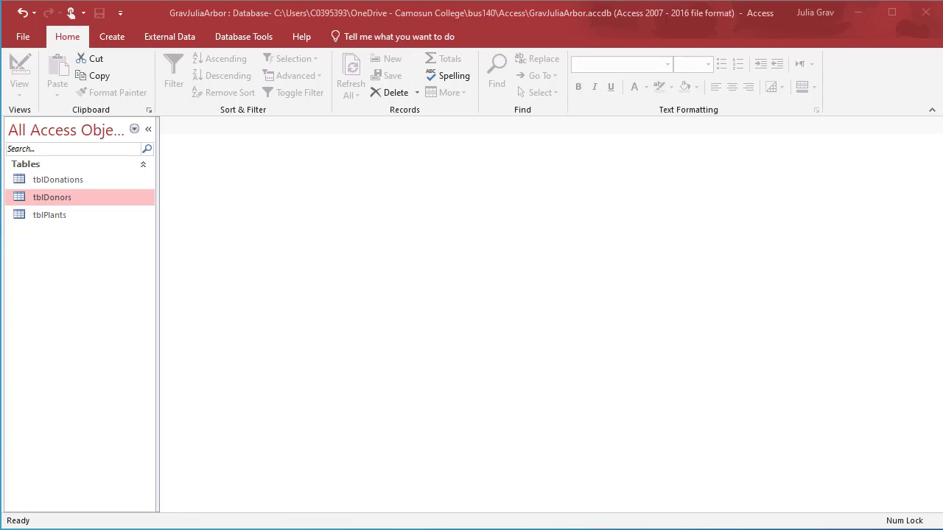
# Select tblDonations in the navigation pane's table list
pyautogui.click(78, 183)
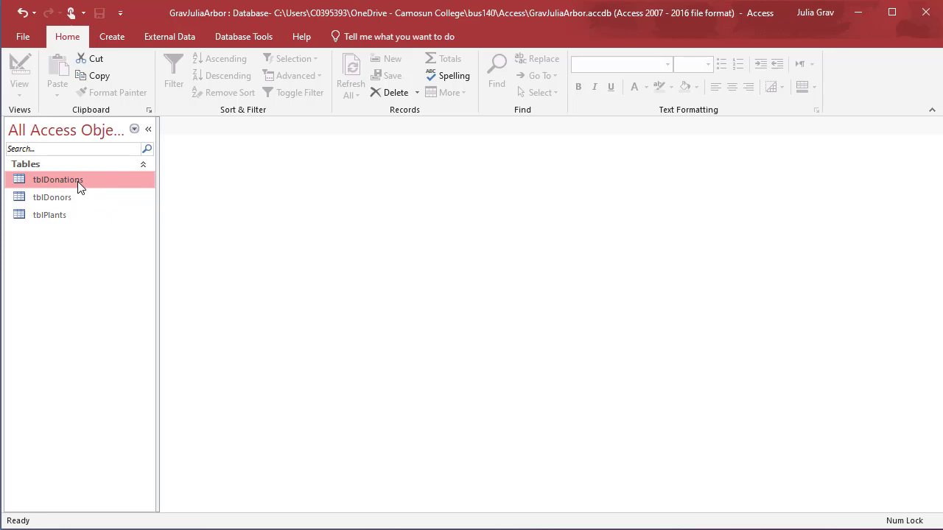
# Open tblDonations in Datasheet View and AutoFit all its columns to their contents
pyautogui.doubleClick(77, 182)
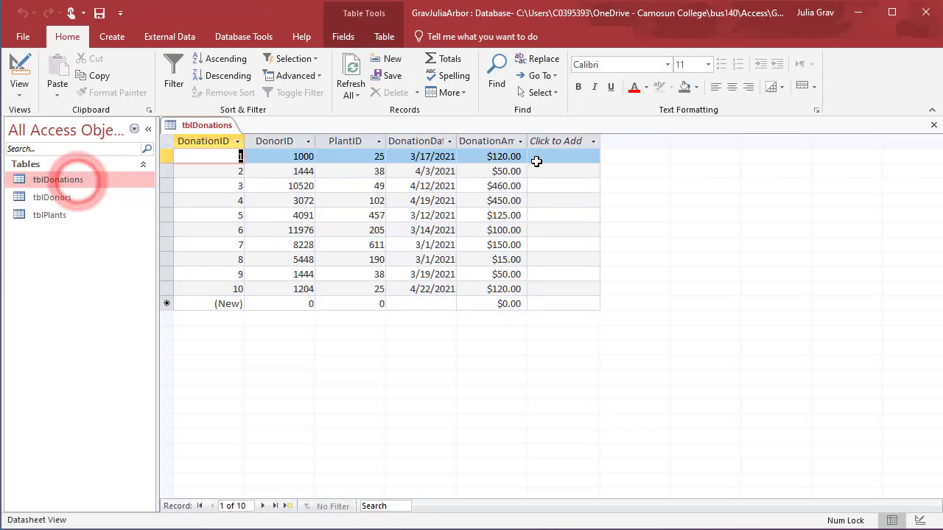
pyautogui.moveTo(225, 141)
pyautogui.mouseDown()
pyautogui.moveTo(539, 141)
pyautogui.moveTo(515, 140)
pyautogui.mouseUp()
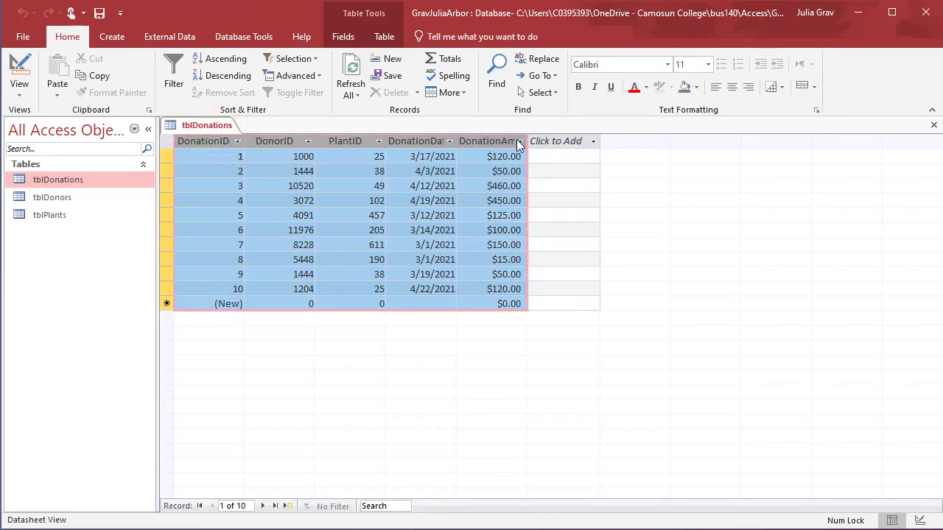
pyautogui.doubleClick(457, 139)
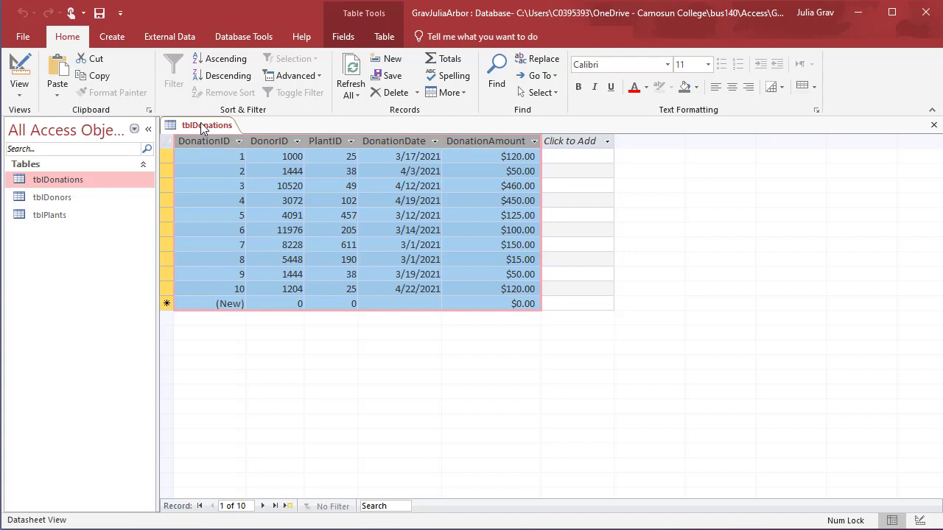
# Switch tblDonations to Design View and caption DonationDate 'Donation Date'
pyautogui.rightClick(204, 126)
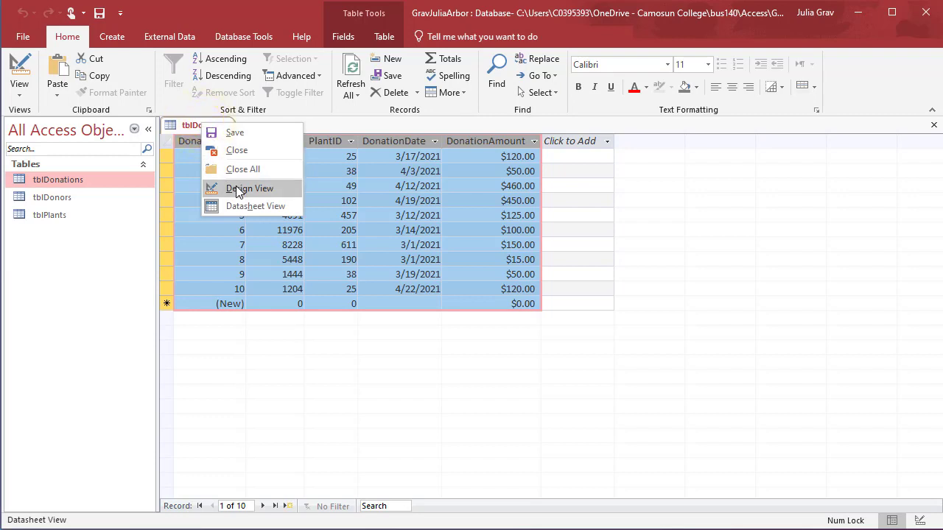
pyautogui.click(289, 188)
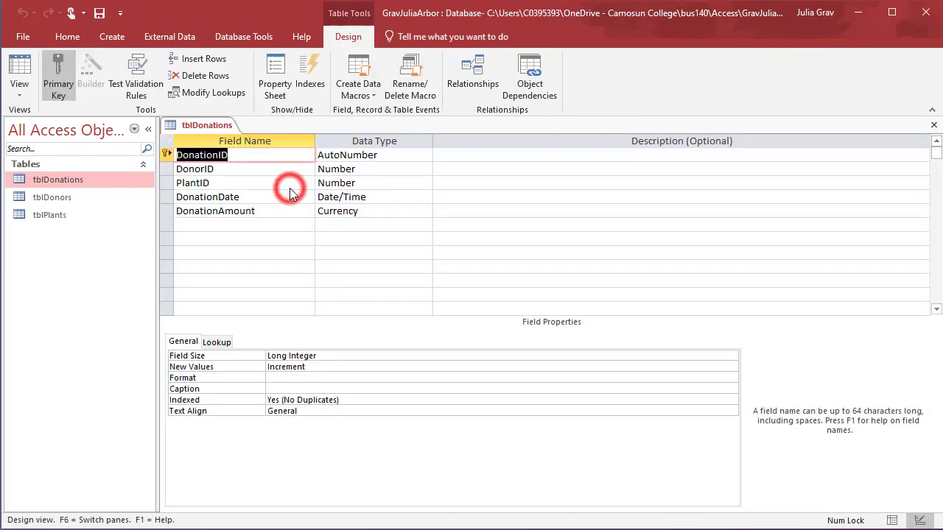
pyautogui.click(249, 196)
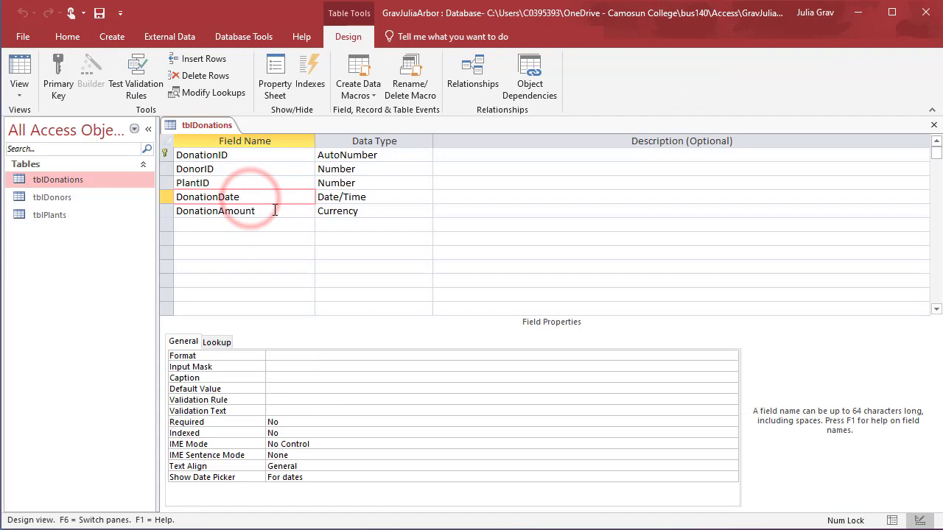
pyautogui.click(282, 378)
pyautogui.write('Dati')
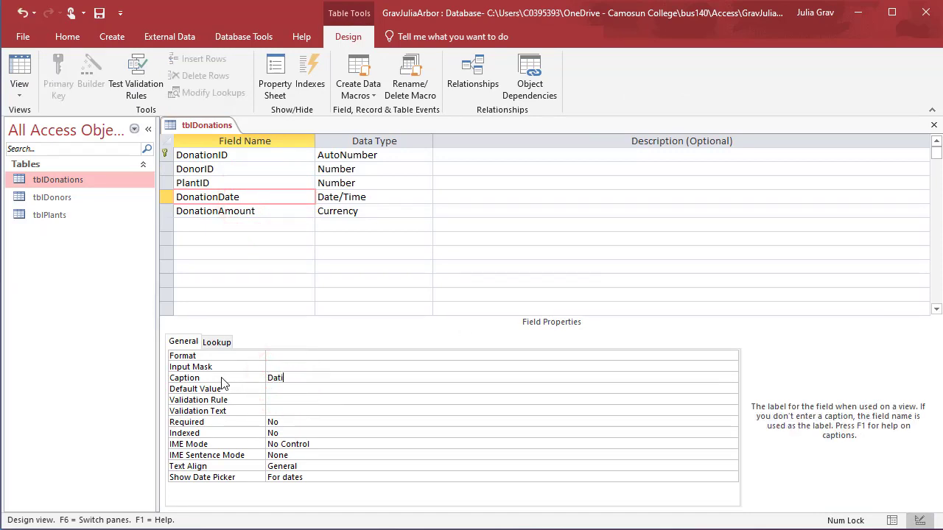
pyautogui.press('BackSpace')
pyautogui.write('onation Date')
# Set DonationDate's default value to =Now()
pyautogui.click(300, 390)
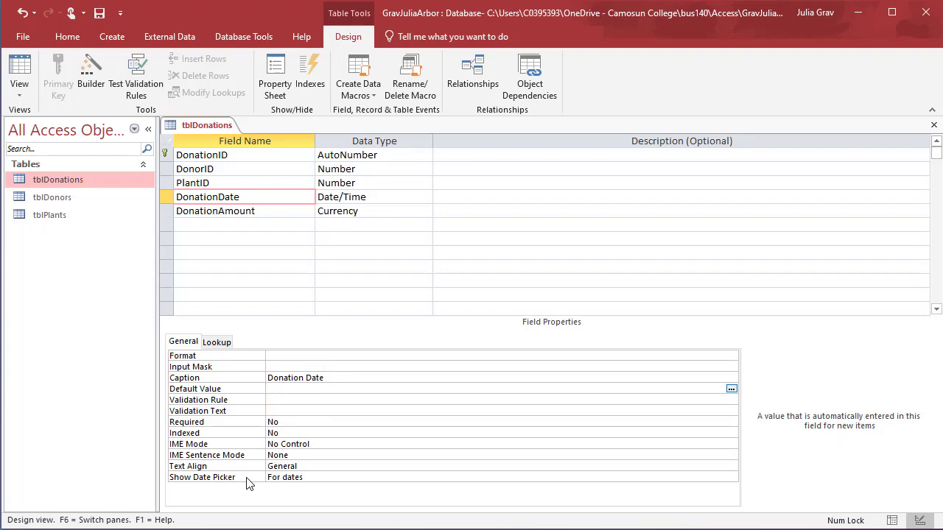
pyautogui.write('=N')
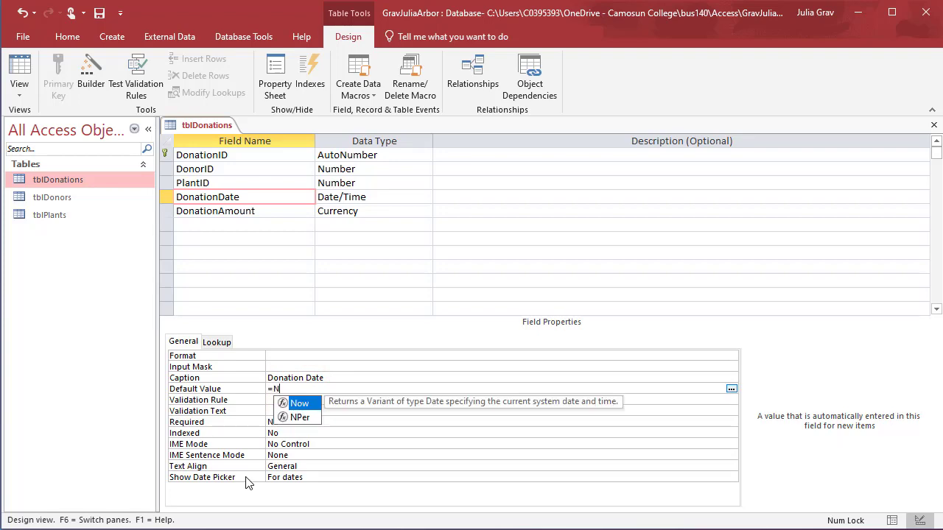
pyautogui.write('ow')
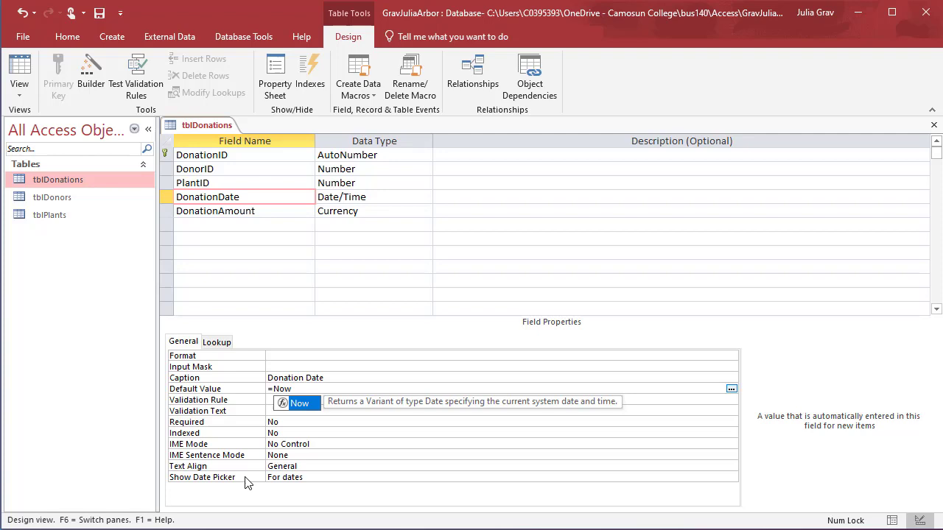
pyautogui.write('(')
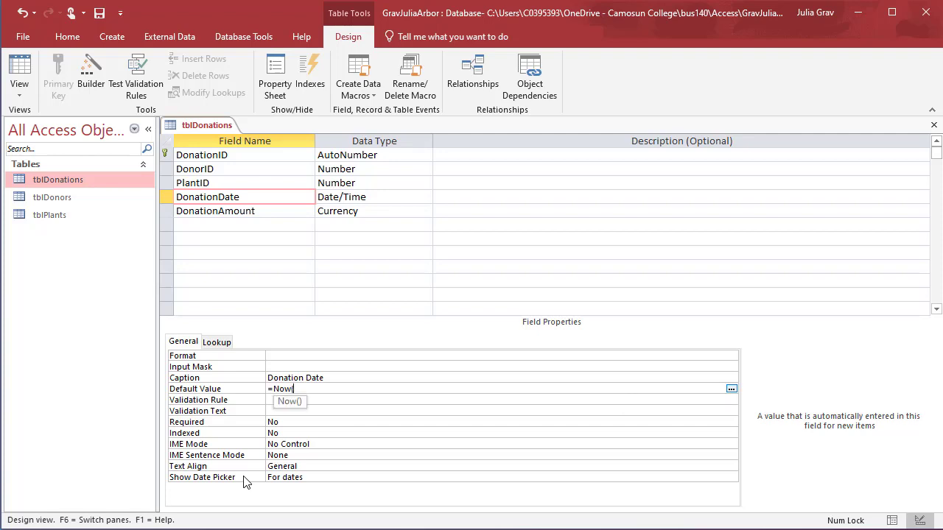
pyautogui.write(')')
pyautogui.press('Return')
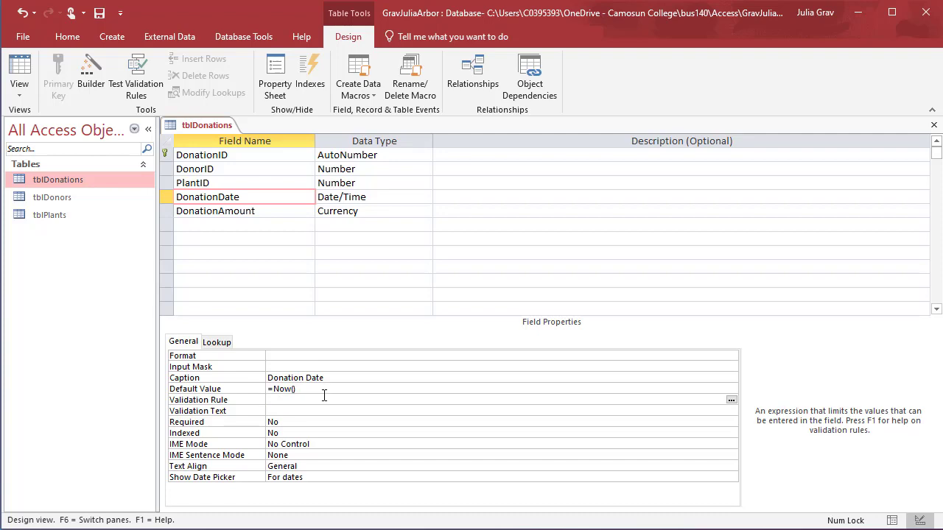
# Save the design, return to the records, and widen the Donation Date column
pyautogui.rightClick(201, 123)
pyautogui.click(212, 134)
pyautogui.rightClick(203, 125)
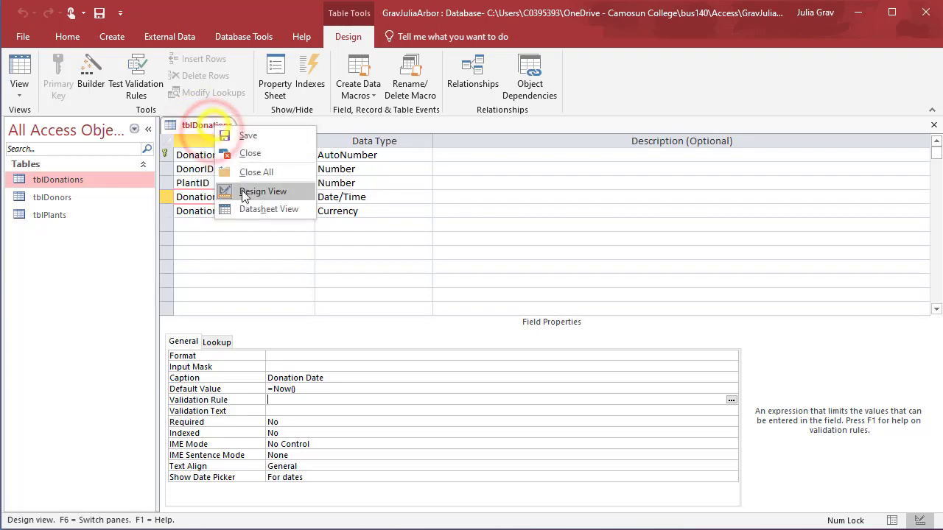
pyautogui.click(246, 206)
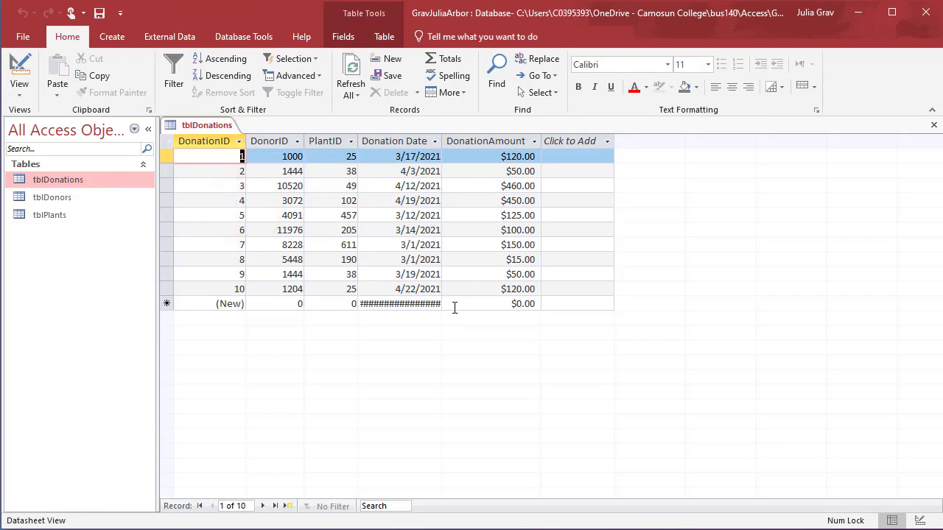
pyautogui.click(439, 141)
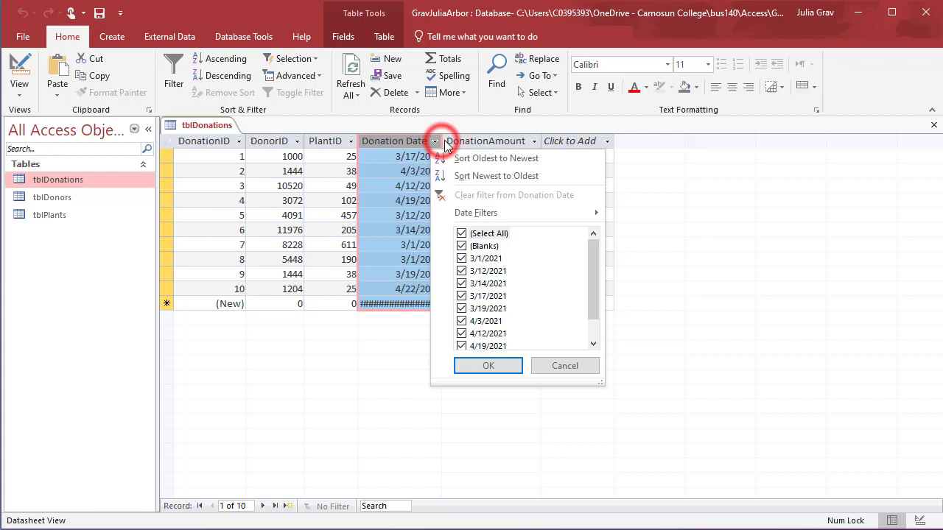
pyautogui.doubleClick(442, 140)
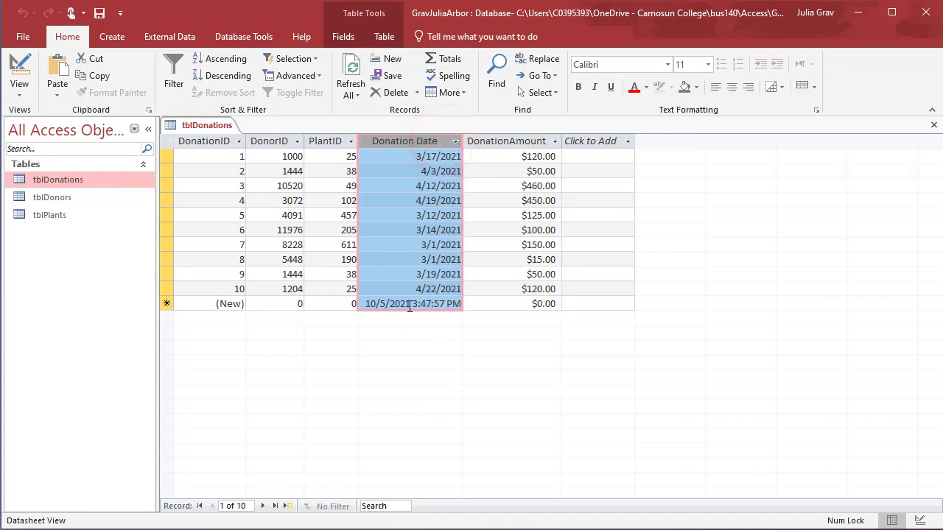
pyautogui.rightClick(213, 126)
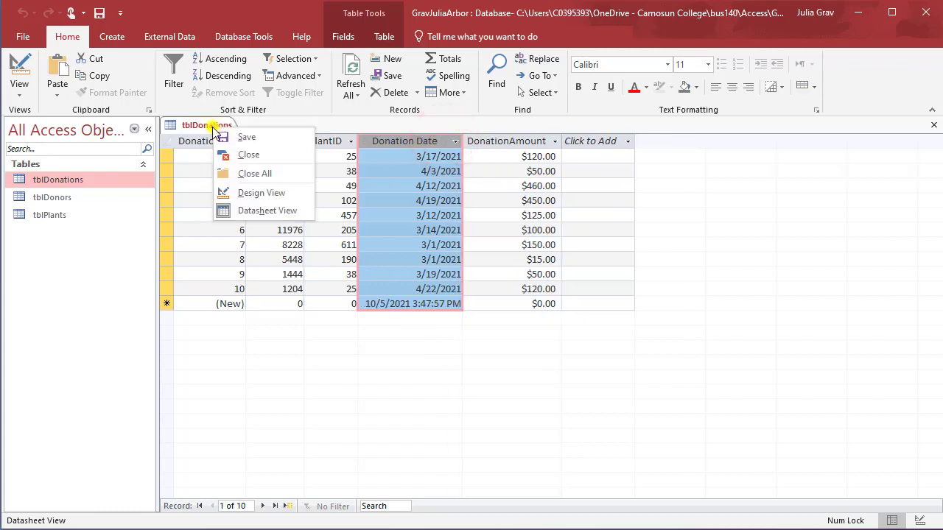
# Back in Design View, caption the DonationAmount field 'Donation Amount'
pyautogui.click(247, 192)
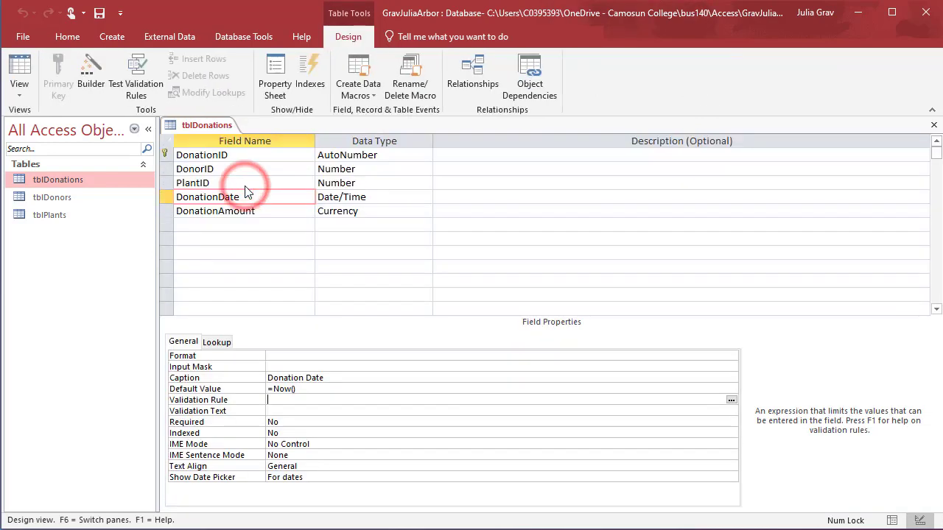
pyautogui.click(274, 211)
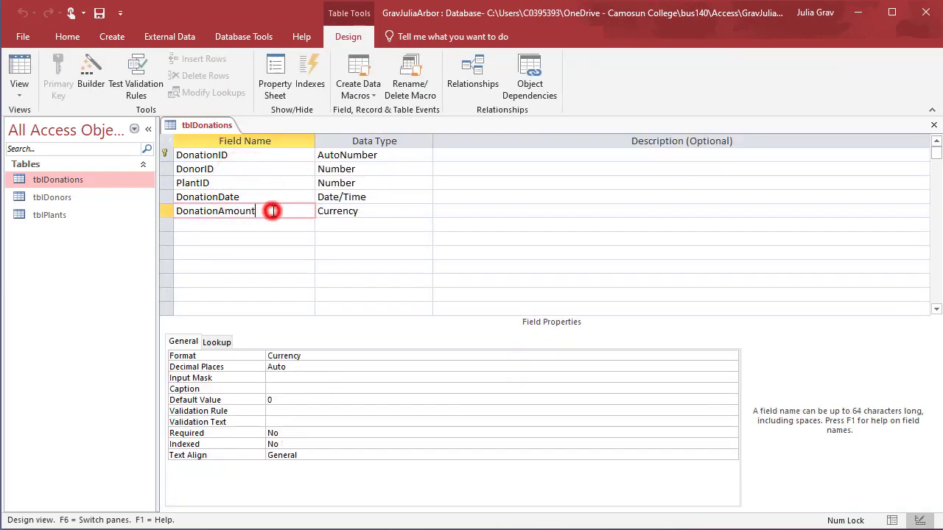
pyautogui.click(294, 388)
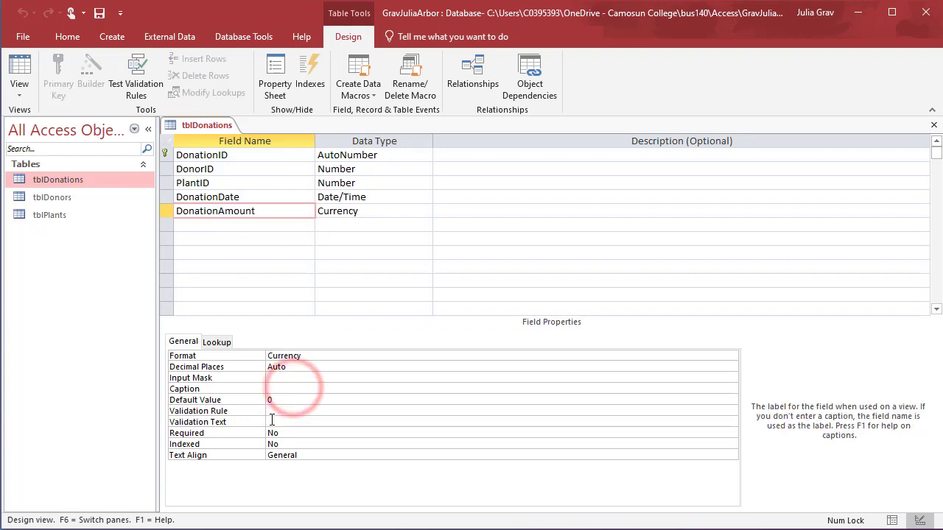
pyautogui.write('Donatoi')
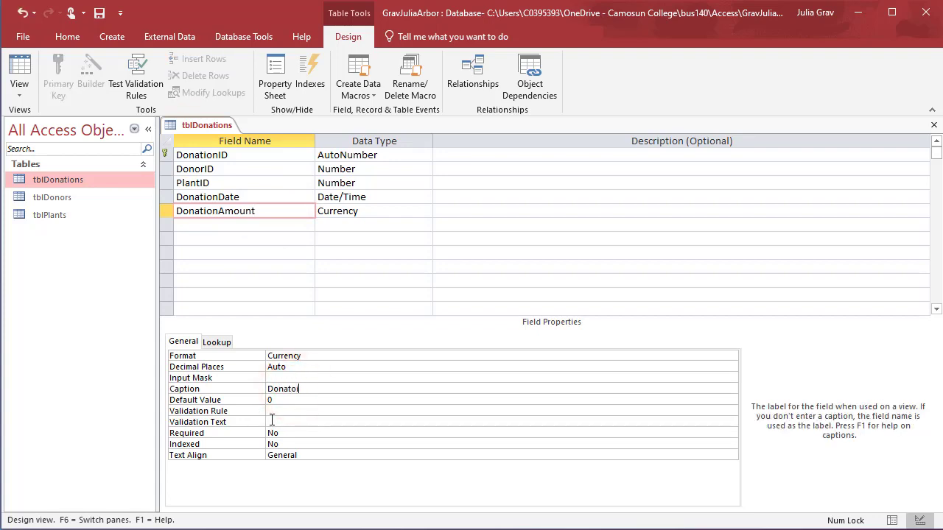
pyautogui.write('n n Amount')
pyautogui.rightClick(226, 128)
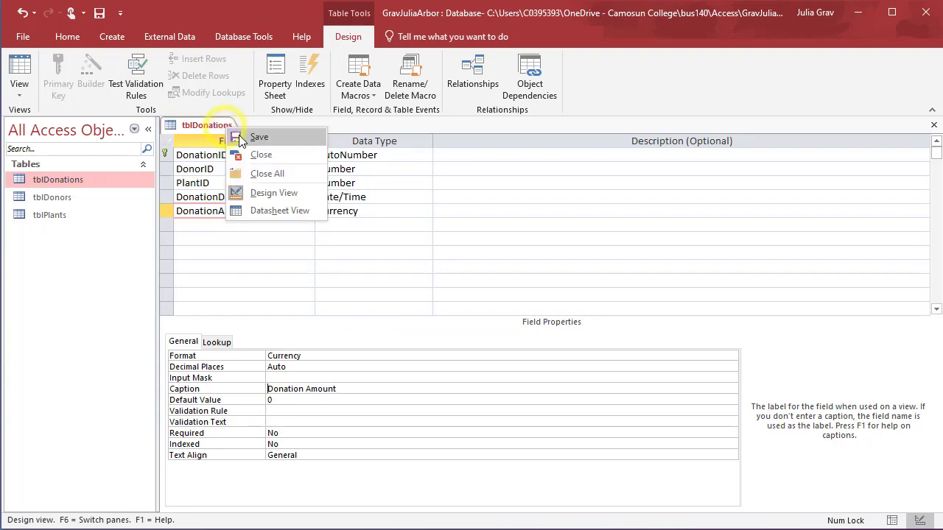
# Save tblDonations, close all tables, and open tblDonors in Design View
pyautogui.click(237, 136)
pyautogui.rightClick(235, 139)
pyautogui.click(268, 173)
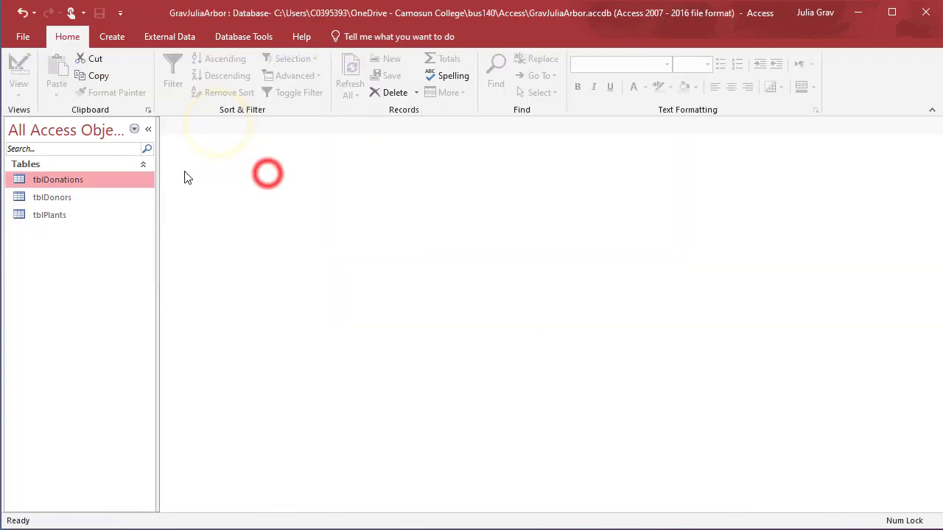
pyautogui.click(87, 199)
pyautogui.rightClick(86, 199)
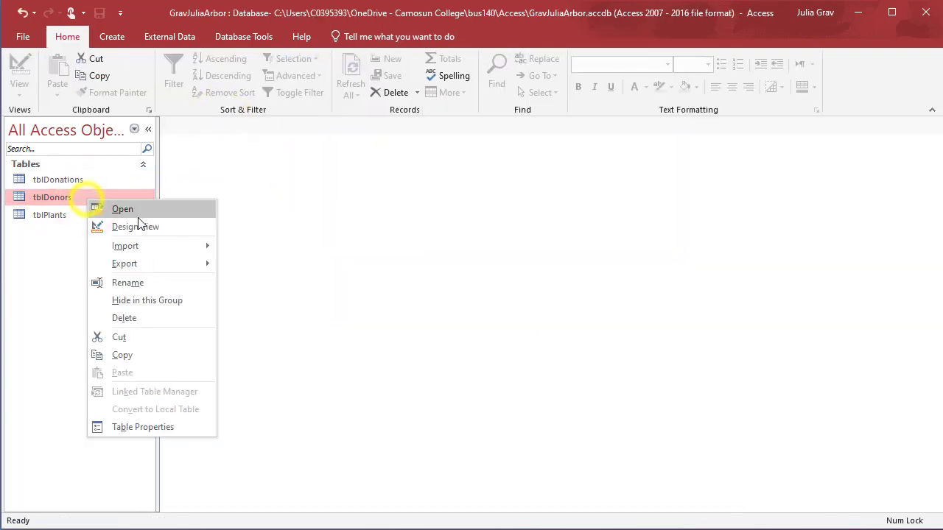
pyautogui.click(144, 227)
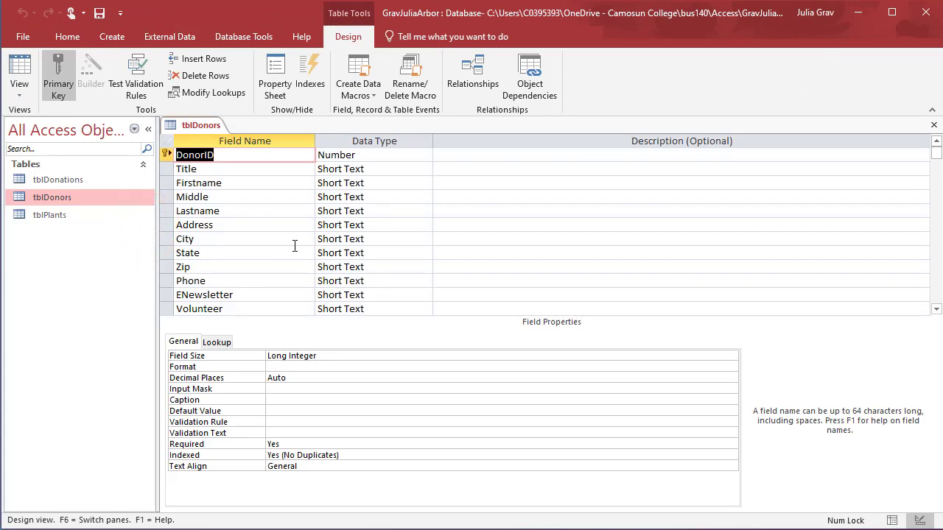
# Switch tblDonors to Datasheet View and inspect the ENewsletter values for Lomax and Lattner
pyautogui.click(414, 298)
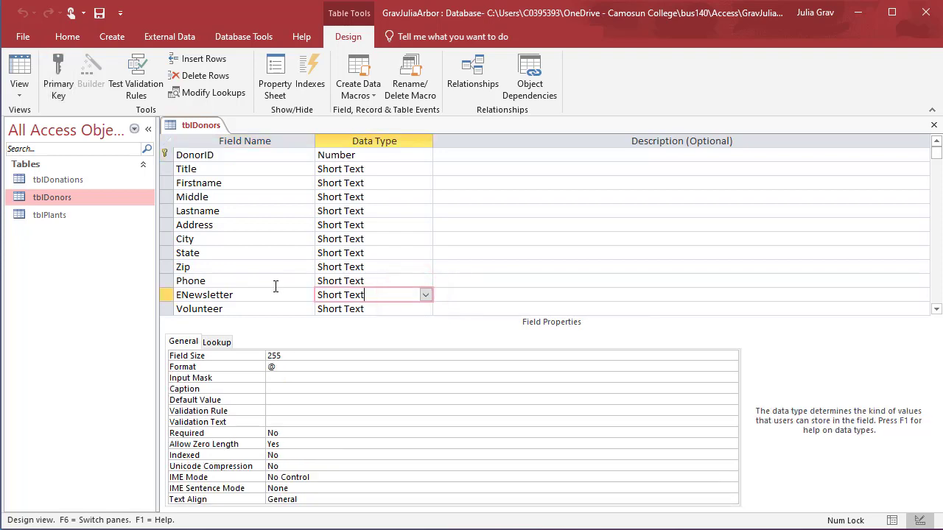
pyautogui.click(31, 102)
pyautogui.click(46, 120)
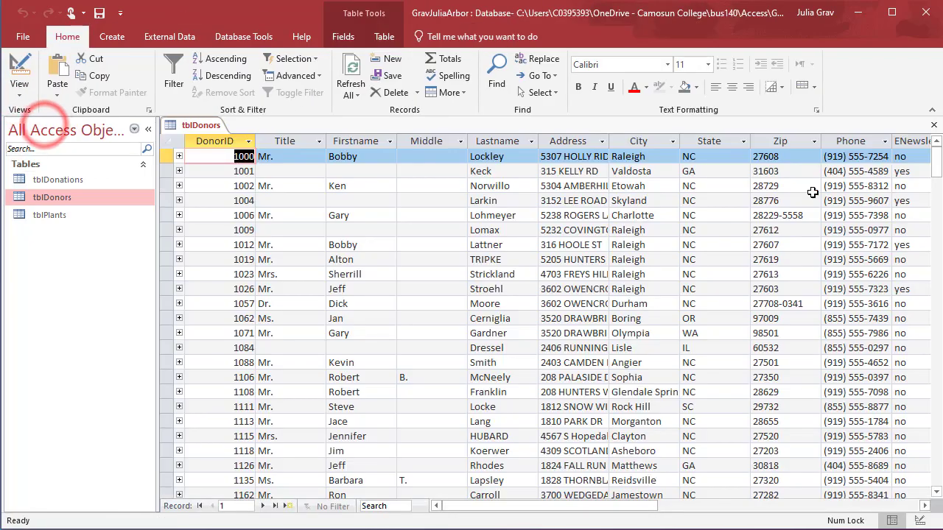
pyautogui.moveTo(635, 506); pyautogui.dragTo(681, 518)
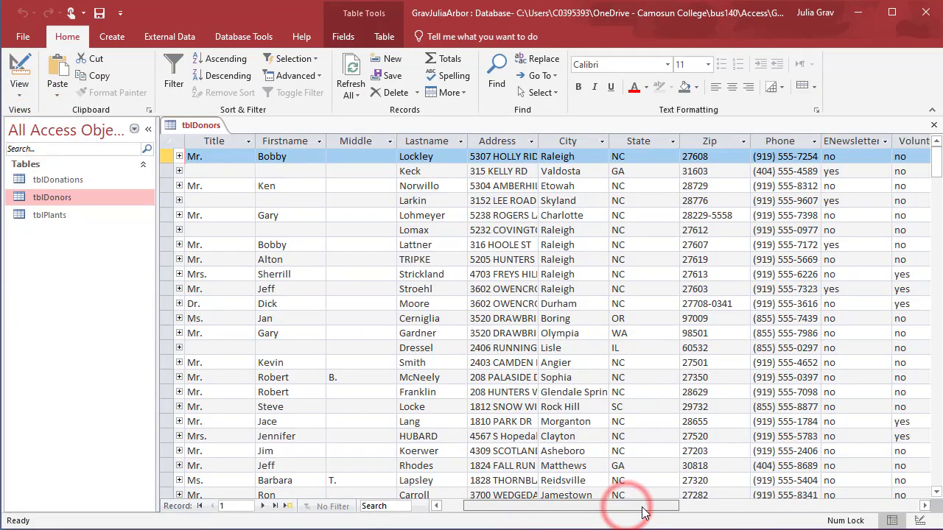
pyautogui.click(802, 227)
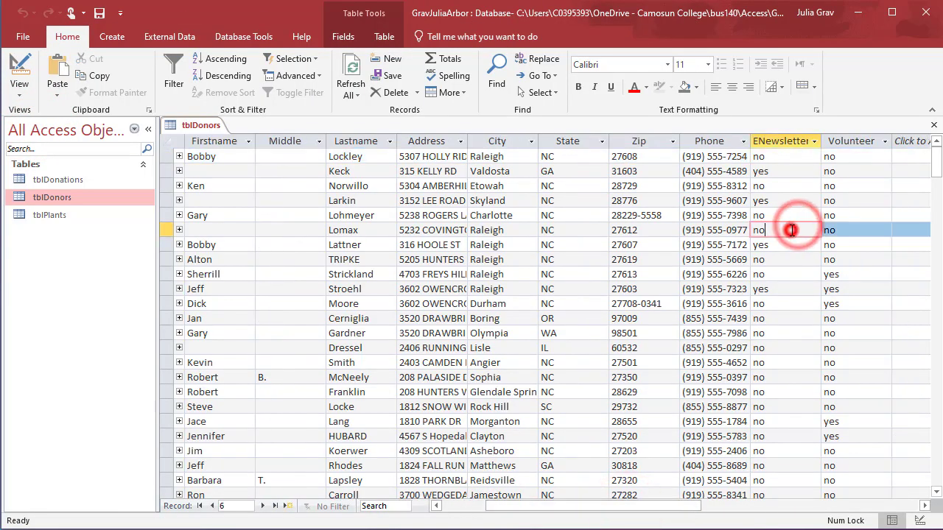
pyautogui.click(788, 249)
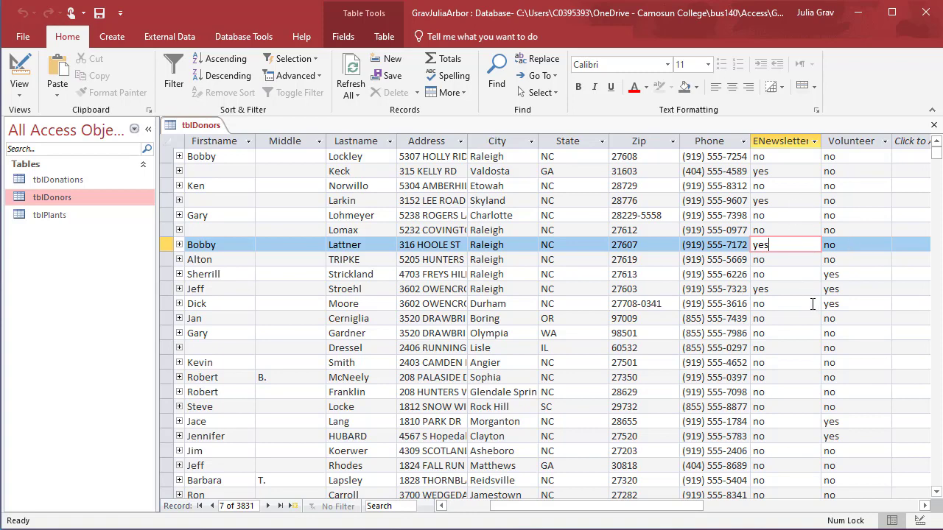
pyautogui.rightClick(201, 129)
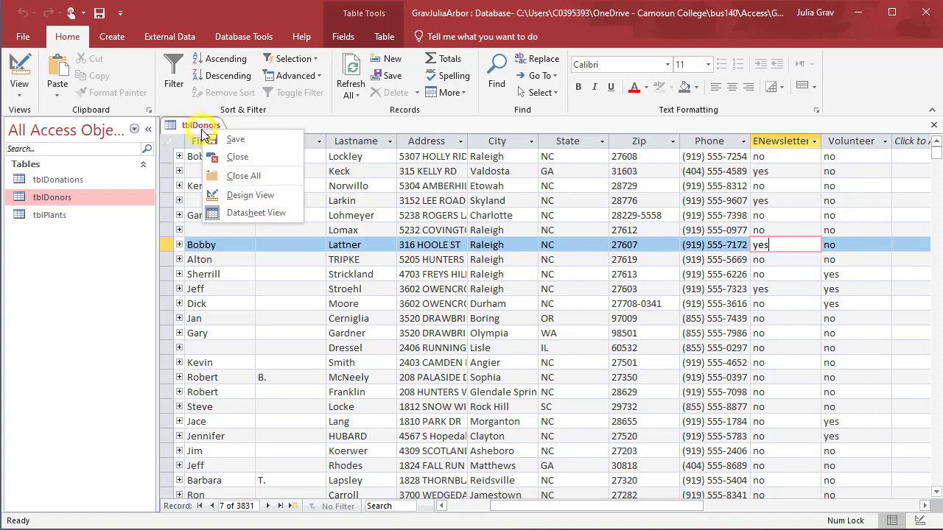
# Give ENewsletter the validation rule ="Yes" Or "No" with text 'Enter either Yes or No'
pyautogui.click(288, 195)
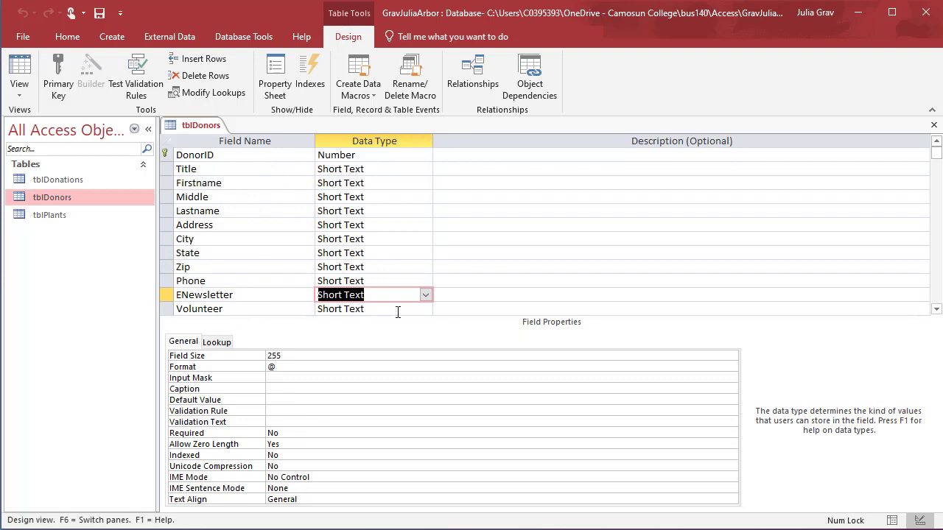
pyautogui.click(291, 410)
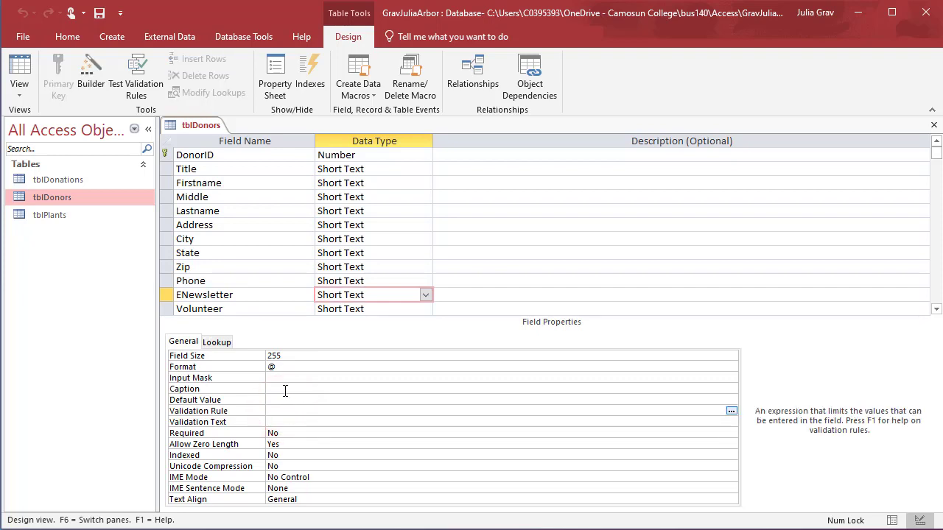
pyautogui.write('="')
pyautogui.write('Yes" or "No')
pyautogui.press('Return')
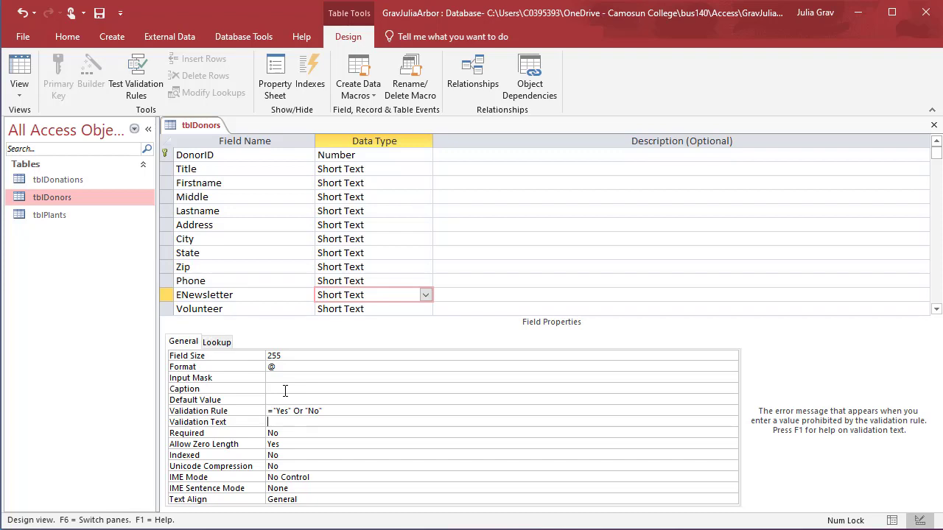
pyautogui.write('Enter')
pyautogui.write(' either Yes or ')
pyautogui.write('No.')
# Save the tblDonors design, test existing data against the rule, and view the records
pyautogui.rightClick(195, 125)
pyautogui.click(197, 139)
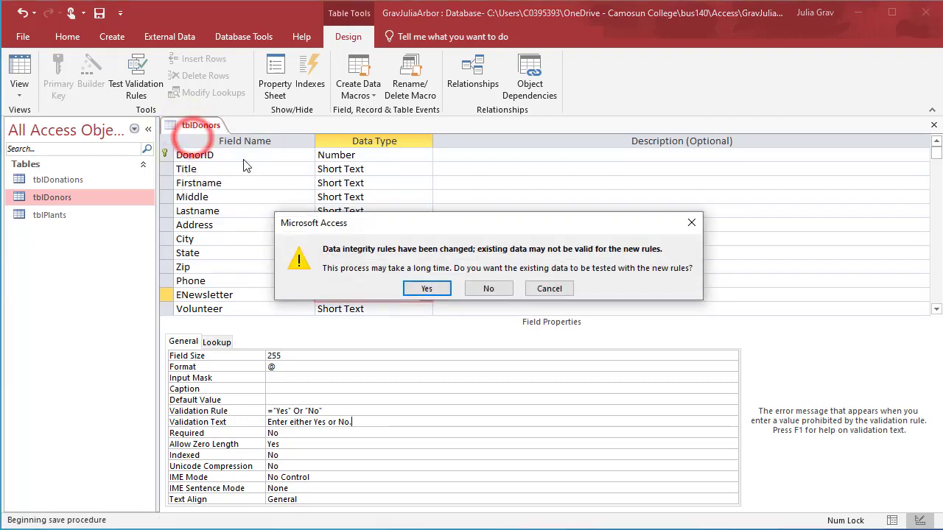
pyautogui.click(427, 288)
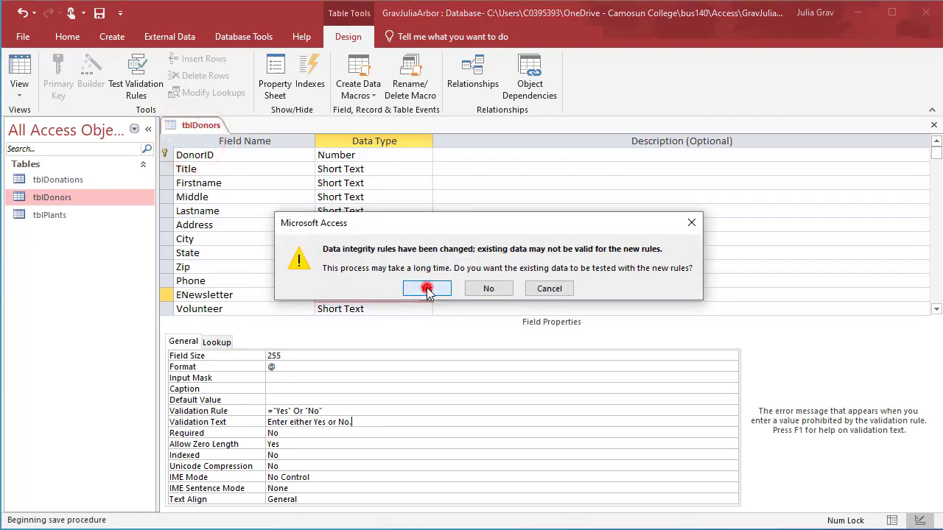
pyautogui.rightClick(203, 129)
pyautogui.click(219, 209)
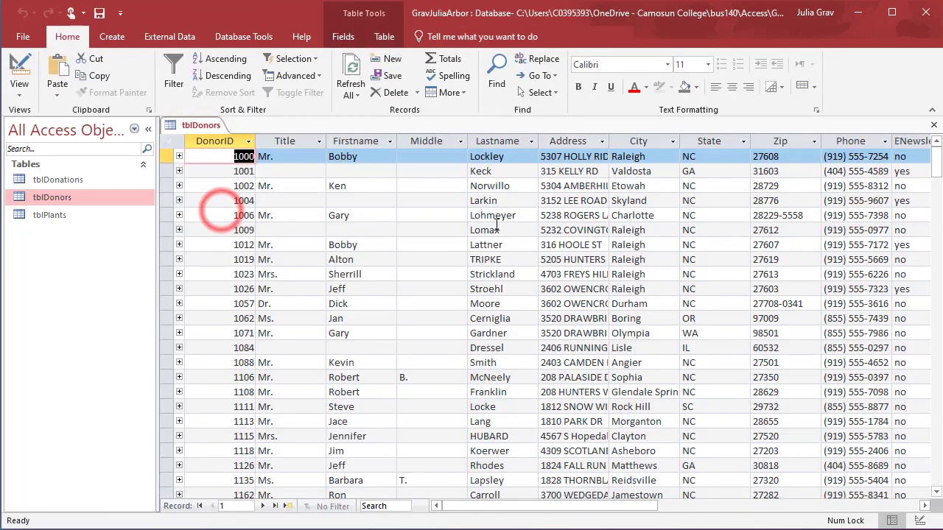
# Enter 'maybe' in a new record's ENewsletter and dismiss the Yes-or-No rejection
pyautogui.moveTo(638, 506); pyautogui.dragTo(704, 508)
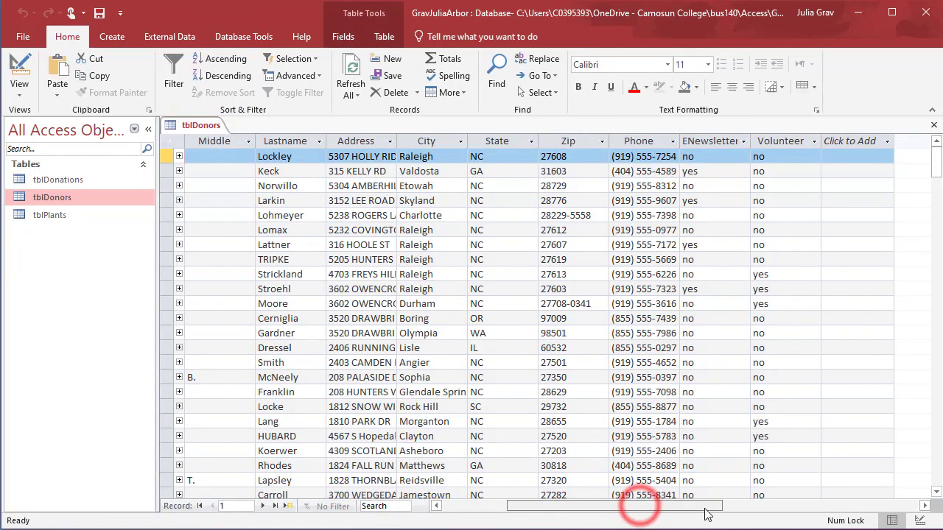
pyautogui.scroll(-3, 707, 411)
pyautogui.scroll(-6, 709, 414)
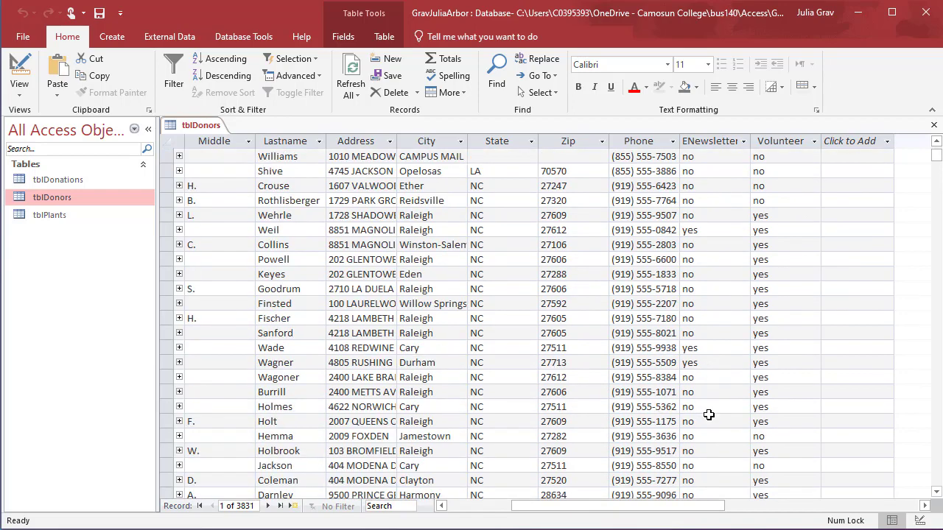
pyautogui.scroll(-5, 708, 415)
pyautogui.scroll(-1, 710, 405)
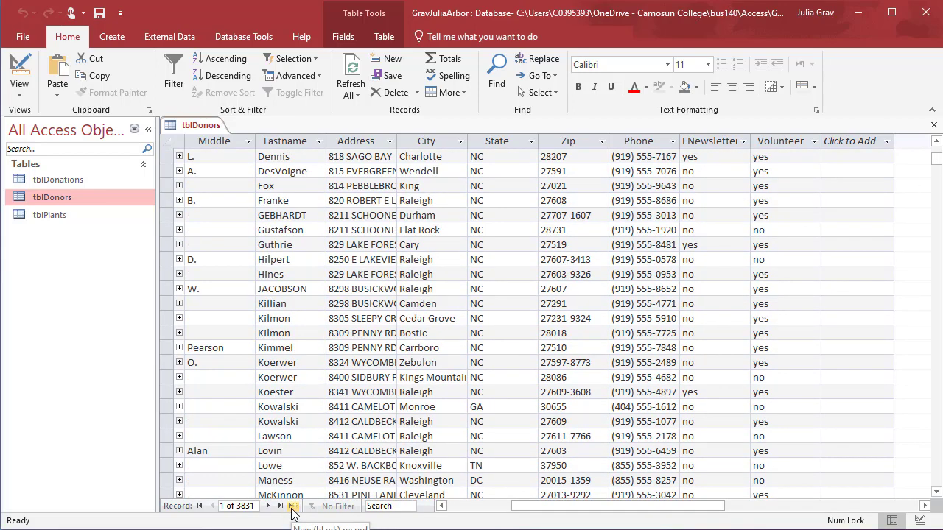
pyautogui.click(292, 508)
pyautogui.moveTo(649, 505); pyautogui.dragTo(729, 514)
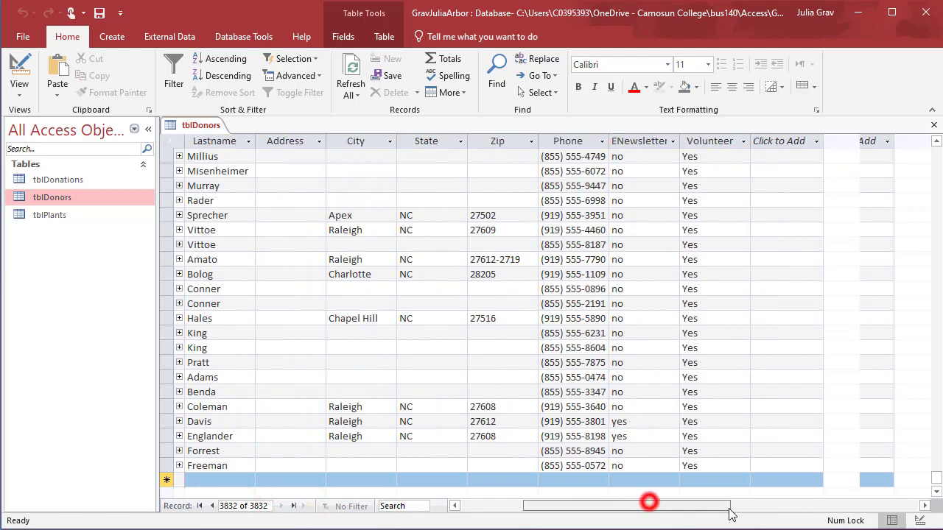
pyautogui.click(646, 479)
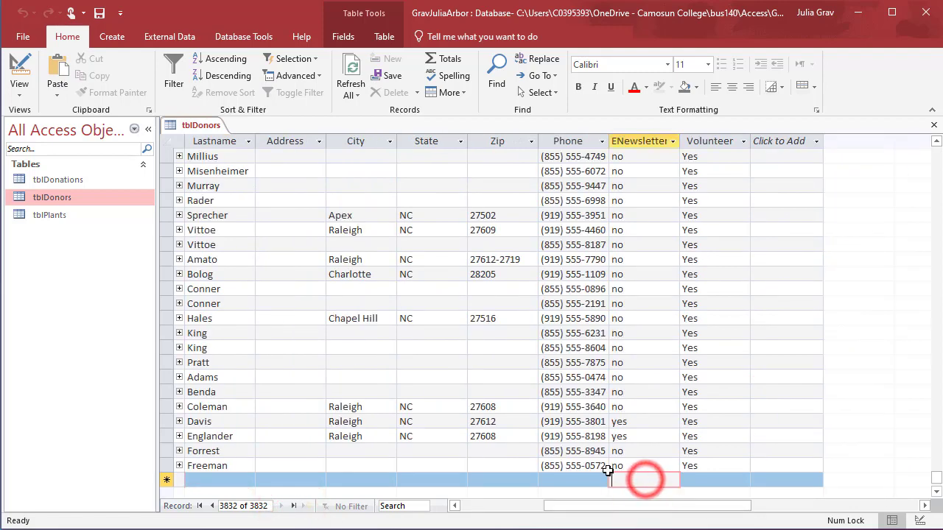
pyautogui.write('maybe')
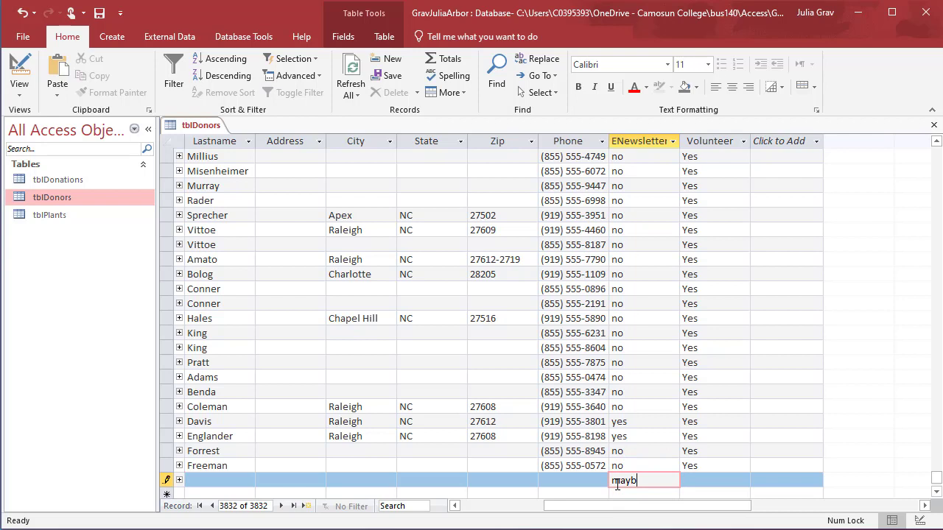
pyautogui.press('Tab')
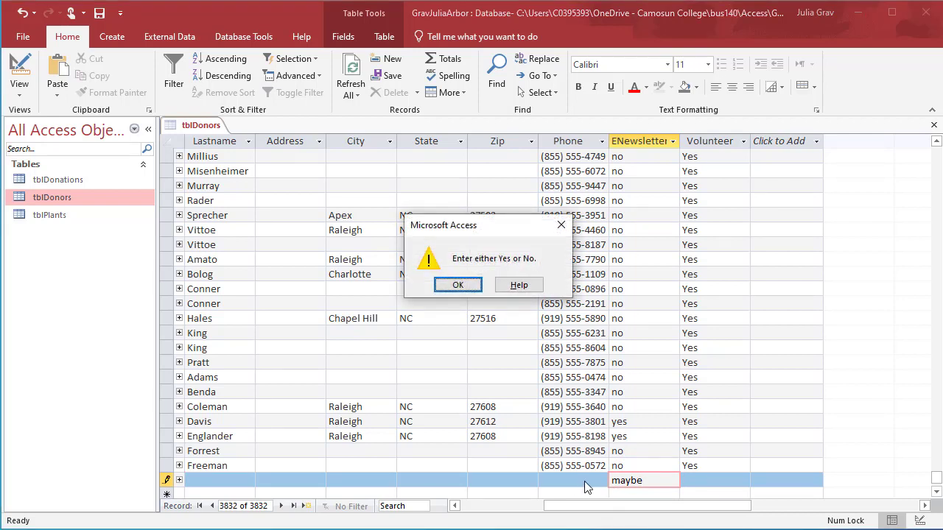
pyautogui.press('Return')
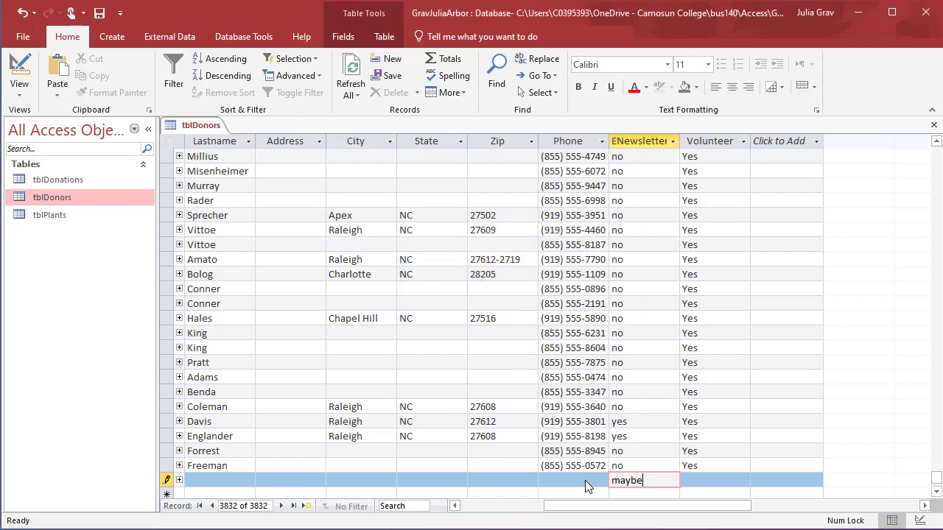
# Confirm 'Yes' and 'yes' are accepted in ENewsletter, then clear the test value
pyautogui.write('Yes')
pyautogui.press('Tab')
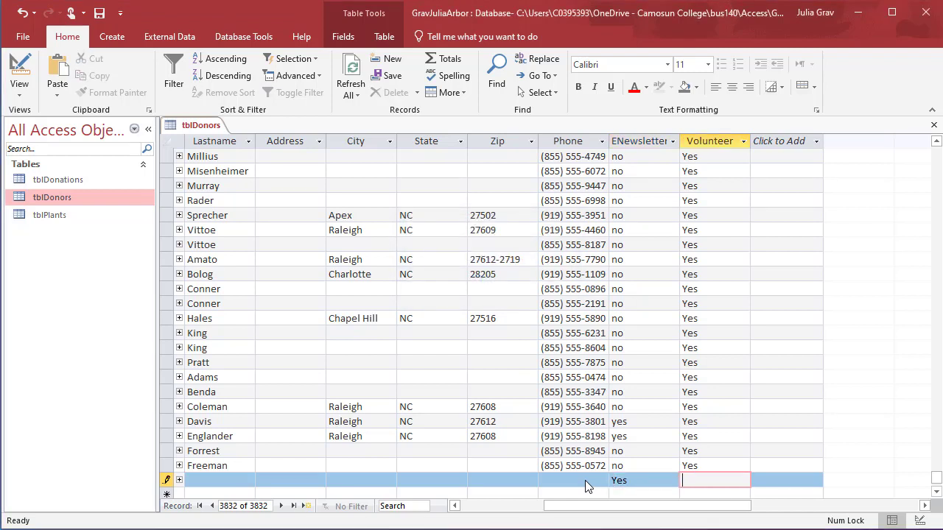
pyautogui.hotkey('shift', 'Tab')
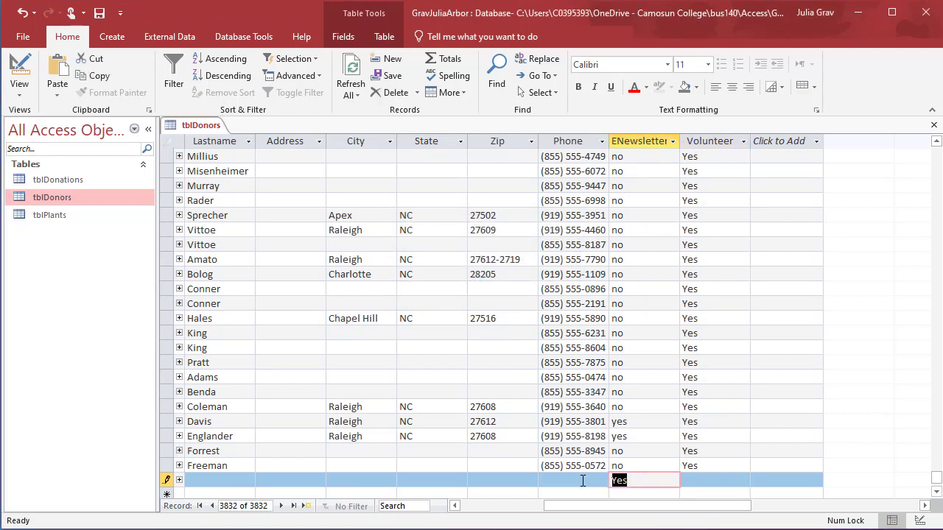
pyautogui.write('yes')
pyautogui.press('Tab')
pyautogui.hotkey('shift', 'Tab')
pyautogui.press('Delete')
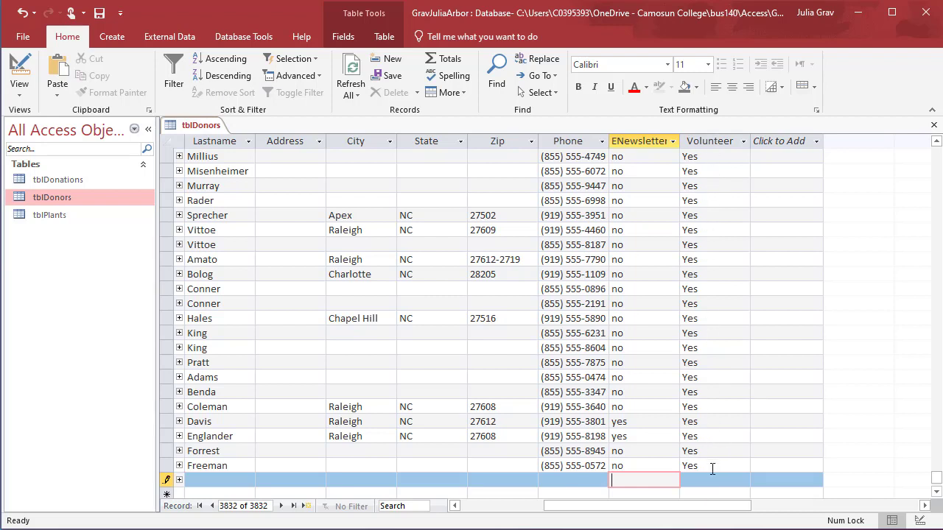
# Discard the unfinished new donor record, return to Design View, and select Volunteer
pyautogui.rightClick(204, 127)
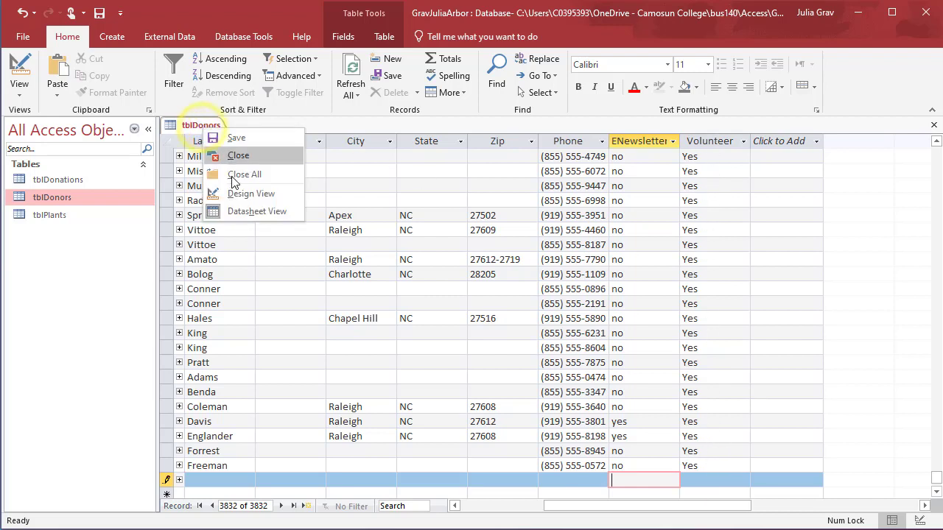
pyautogui.click(285, 195)
pyautogui.press('Return')
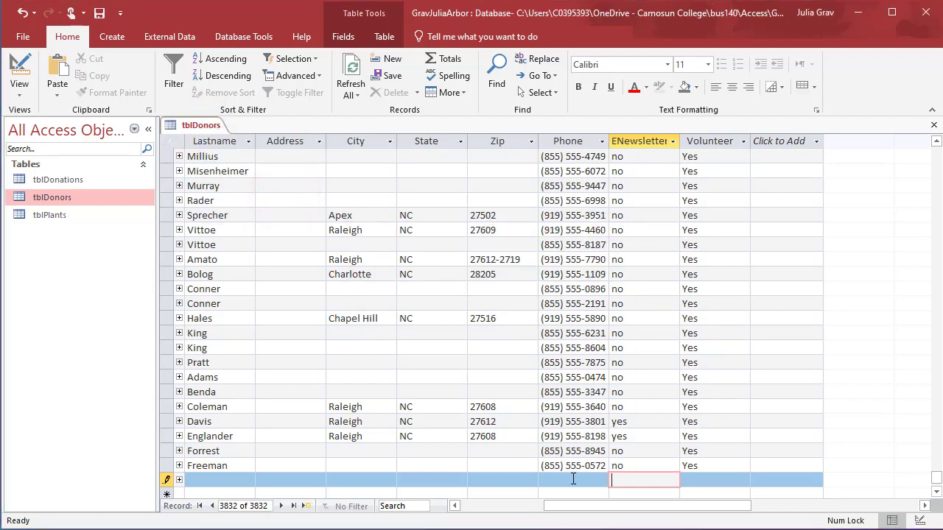
pyautogui.press('Escape')
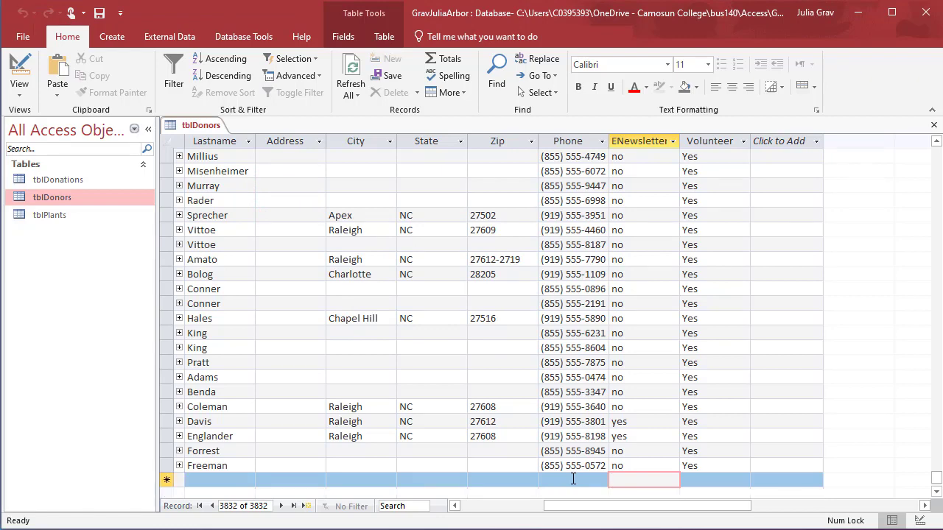
pyautogui.rightClick(213, 125)
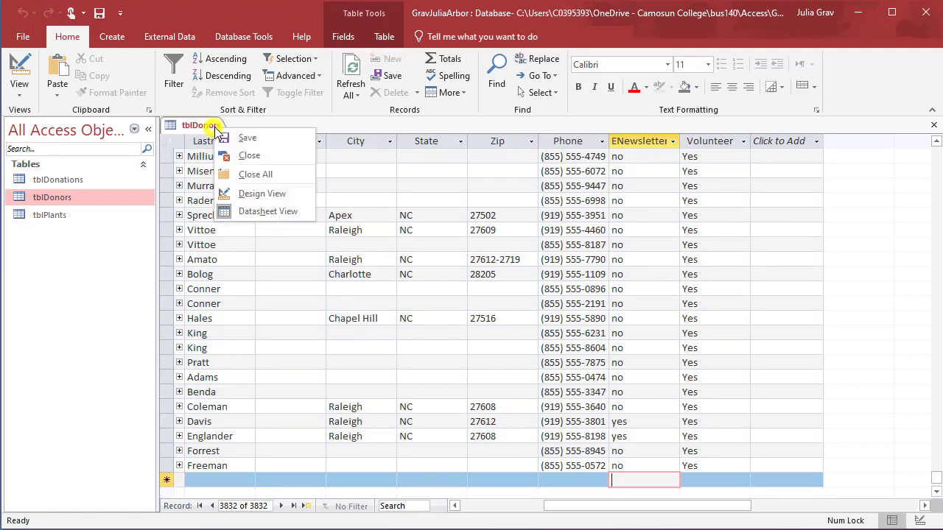
pyautogui.click(250, 194)
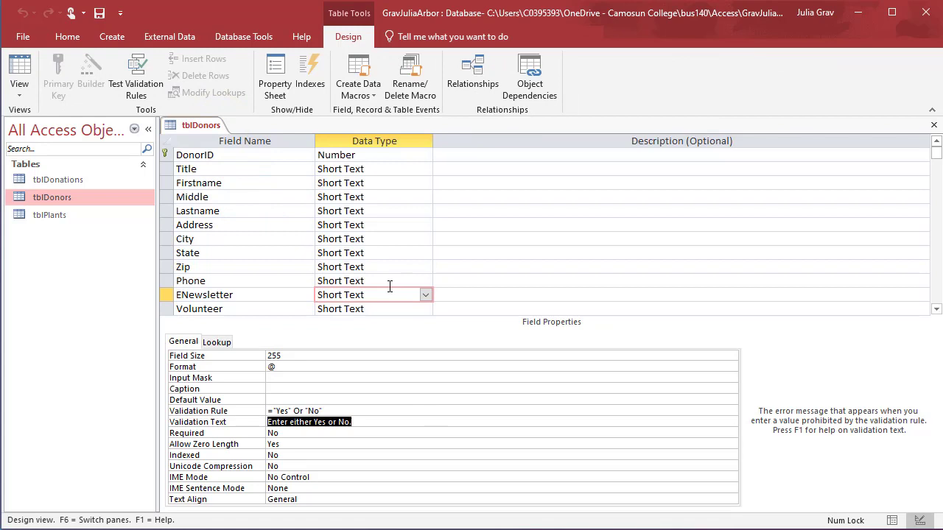
pyautogui.click(382, 309)
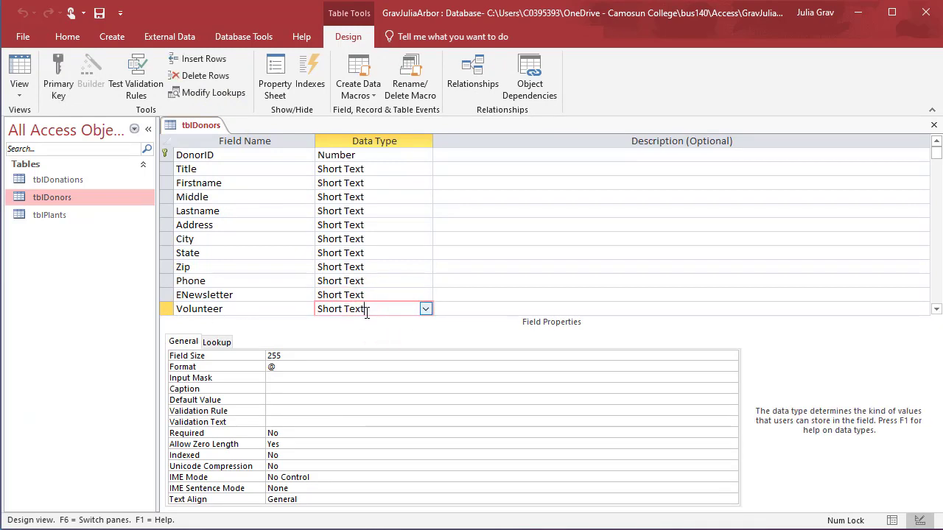
# Start a Lookup Wizard on Volunteer, choosing to type in the values yourself
pyautogui.click(426, 308)
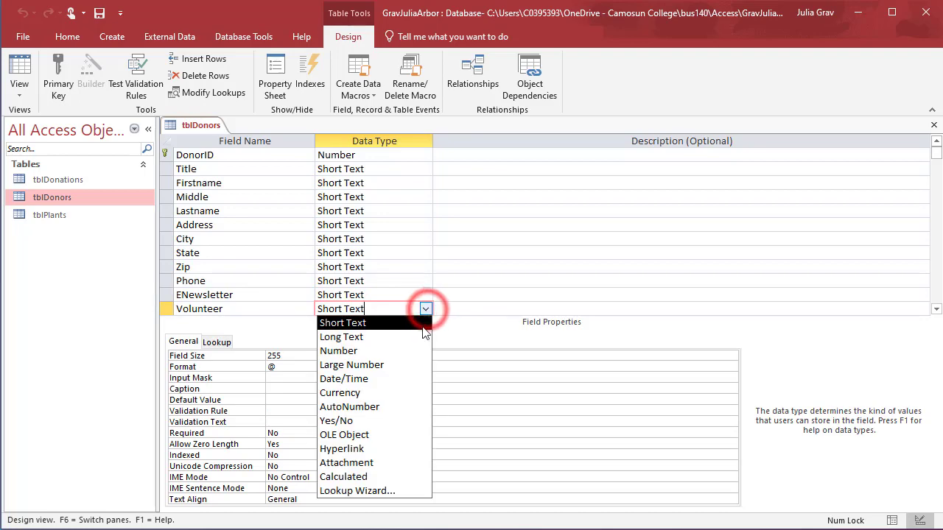
pyautogui.click(409, 492)
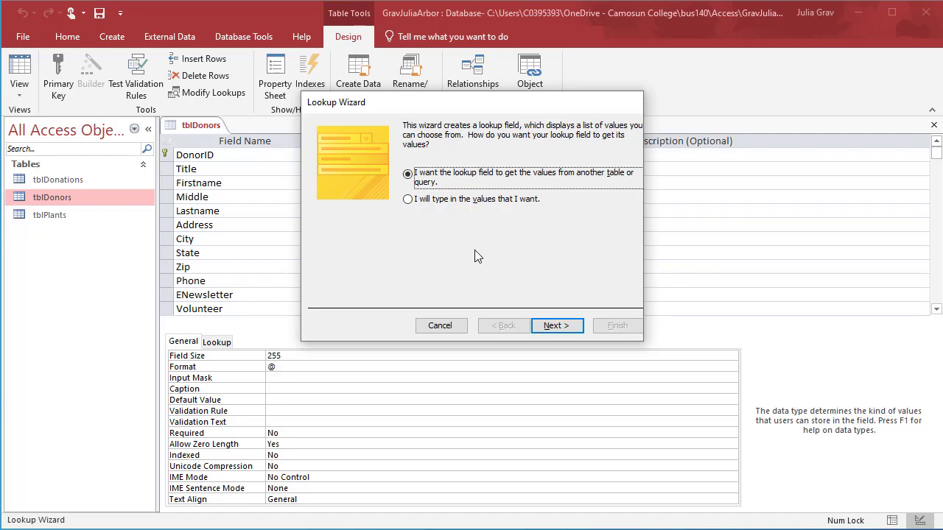
pyautogui.click(486, 205)
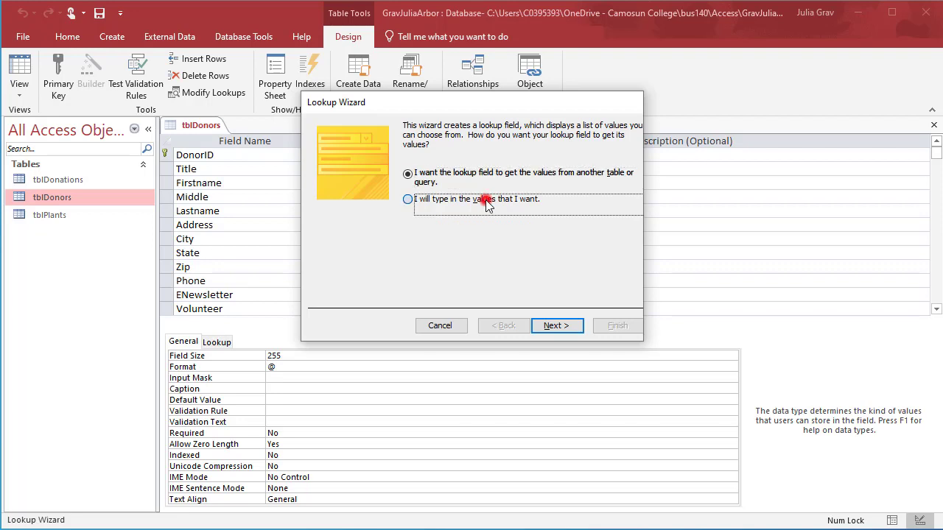
pyautogui.click(558, 327)
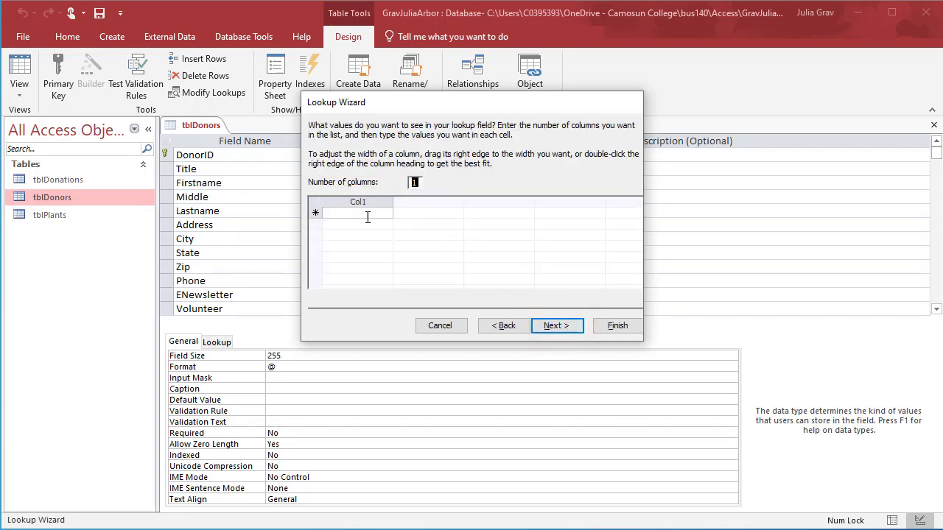
# Enter Yes and No as the list values, enable Limit To List, and finish
pyautogui.click(369, 216)
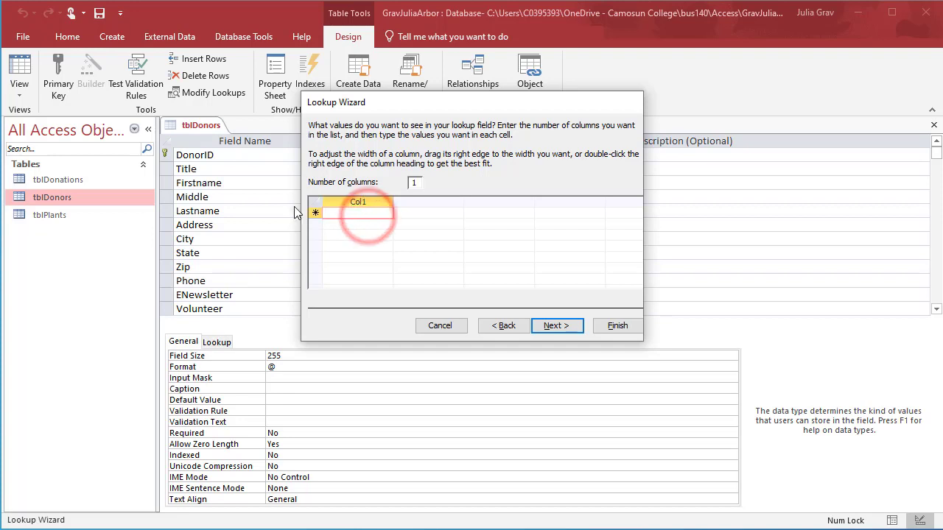
pyautogui.write('Yes')
pyautogui.press('Down')
pyautogui.write('N')
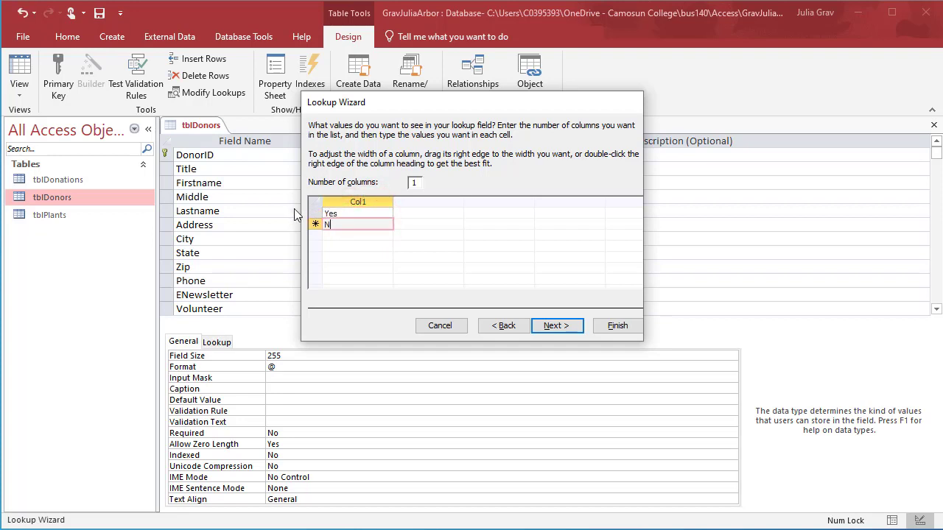
pyautogui.write('o')
pyautogui.click(556, 332)
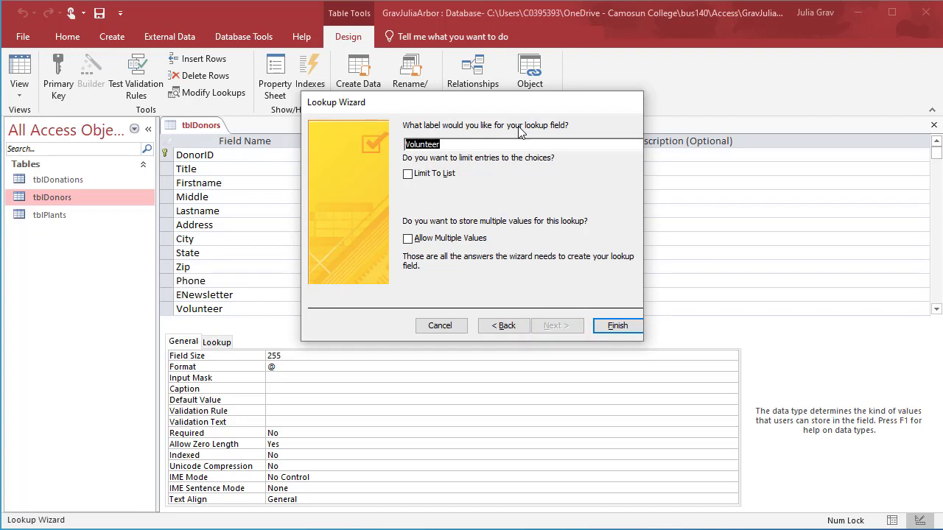
pyautogui.click(409, 176)
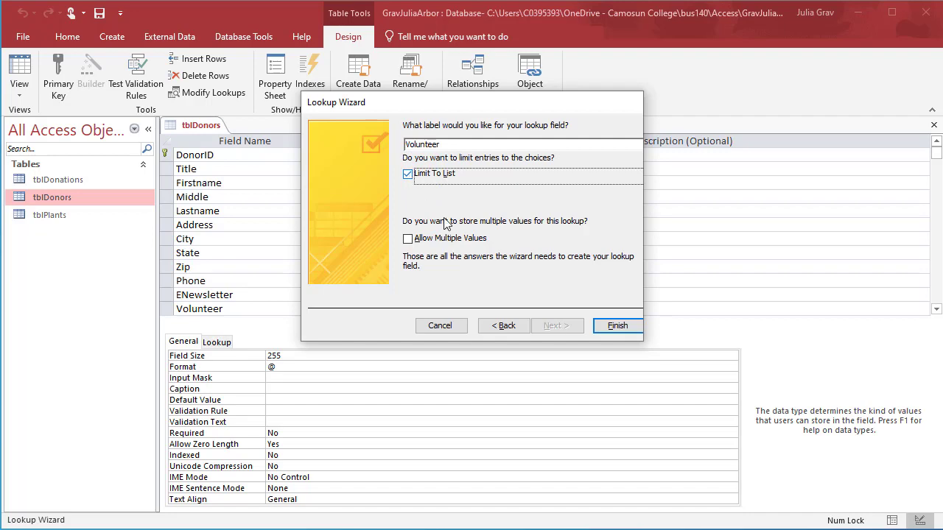
pyautogui.click(626, 326)
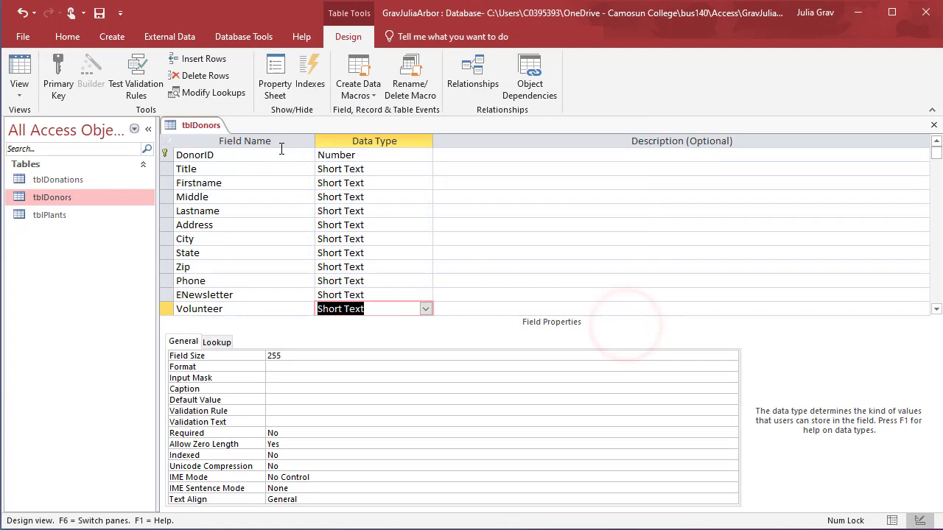
# Switch tblDonors back to Datasheet View
pyautogui.rightClick(208, 131)
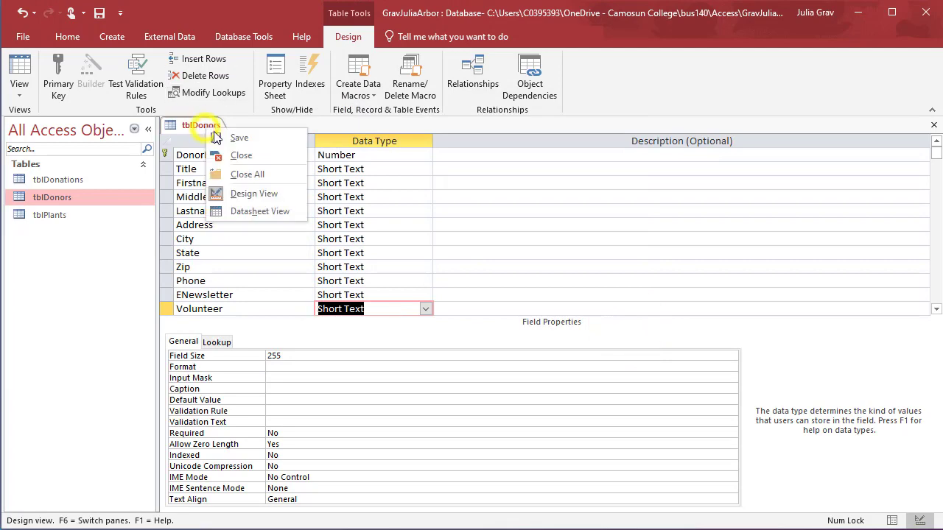
pyautogui.click(246, 138)
pyautogui.rightClick(211, 128)
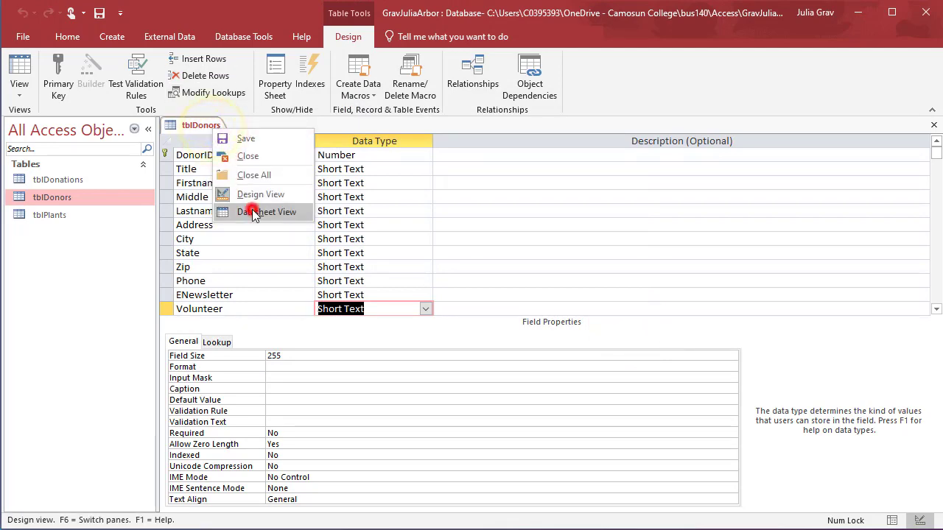
pyautogui.click(255, 212)
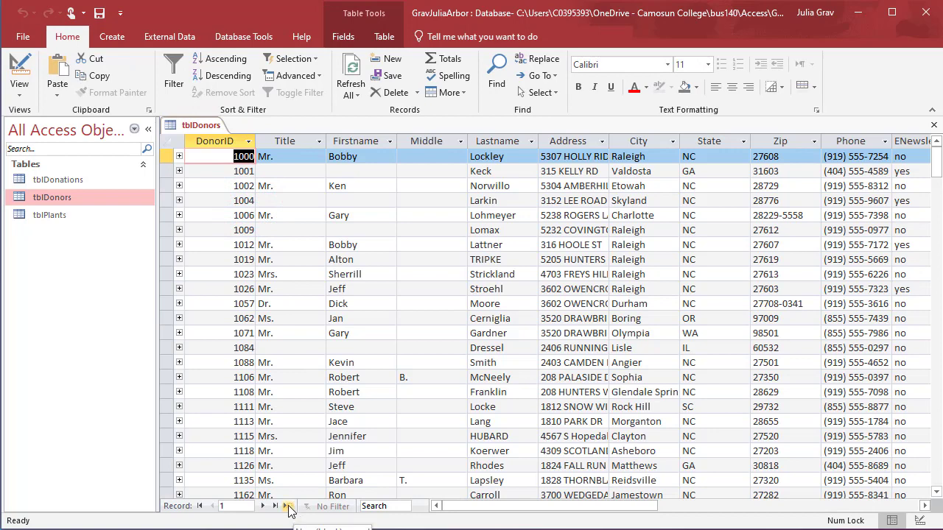
# Set Volunteer to Yes on the blank new record from the dropdown, dismissing the DonorID error
pyautogui.click(288, 506)
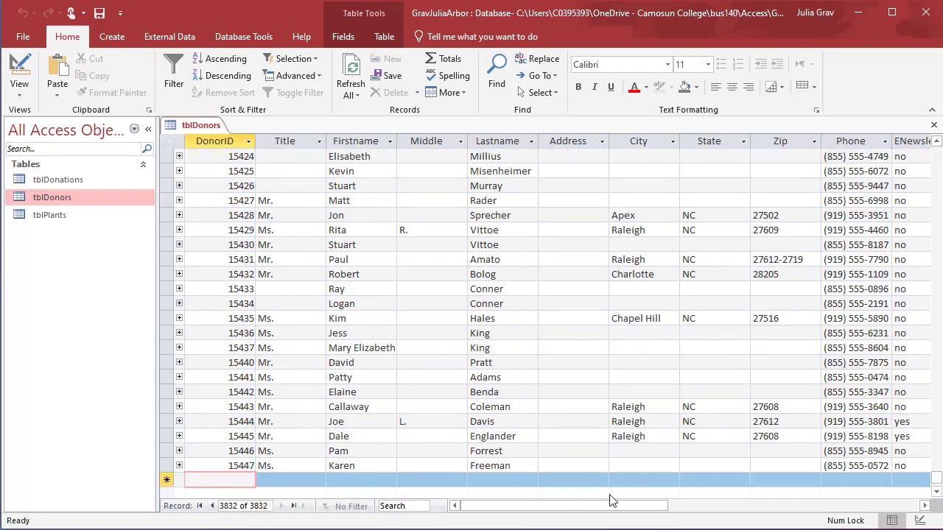
pyautogui.moveTo(606, 504); pyautogui.dragTo(724, 514)
pyautogui.click(742, 479)
pyautogui.write('yes')
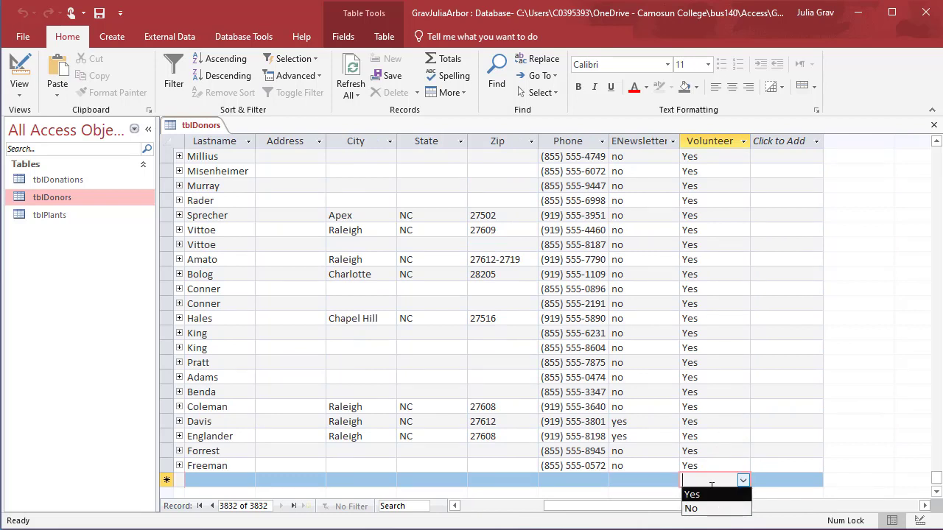
pyautogui.click(621, 469)
pyautogui.press('Return')
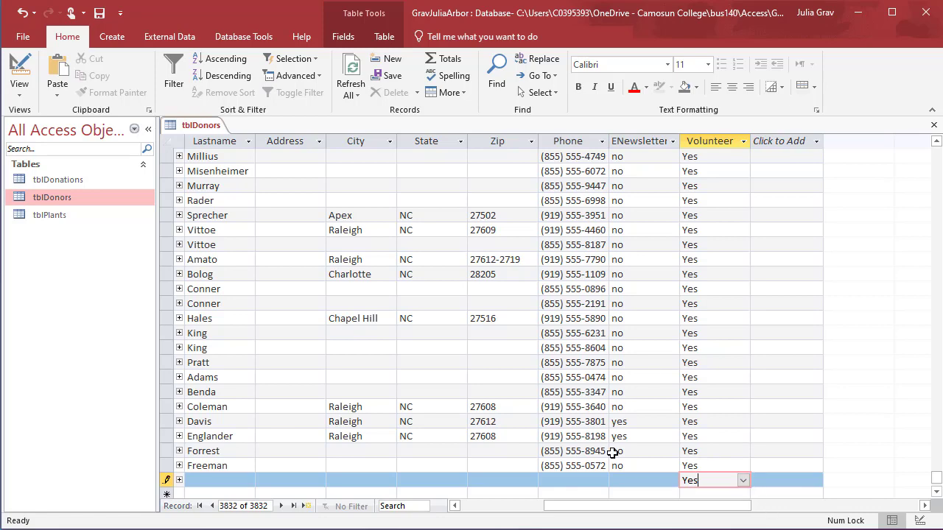
pyautogui.moveTo(611, 505); pyautogui.dragTo(525, 505)
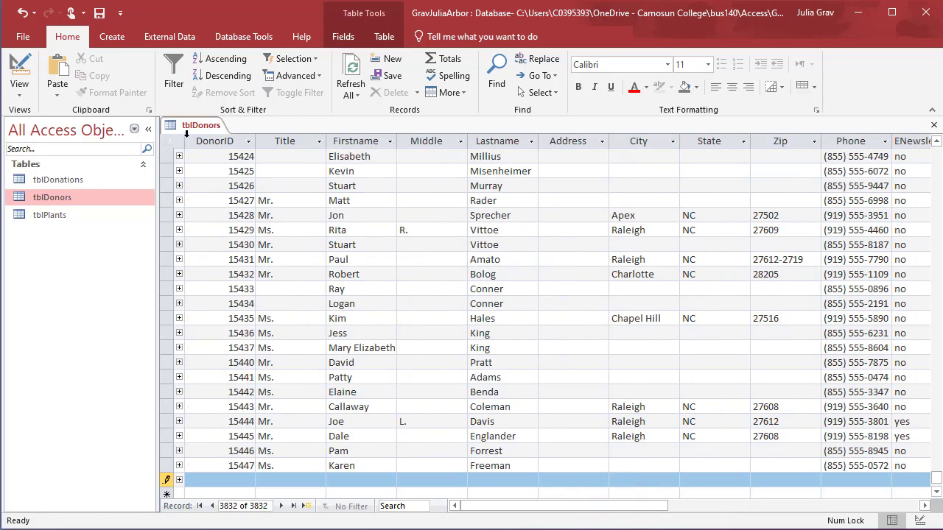
# Close tblDonors, discarding the incomplete test record, and bring up options for tblPlants
pyautogui.rightClick(205, 125)
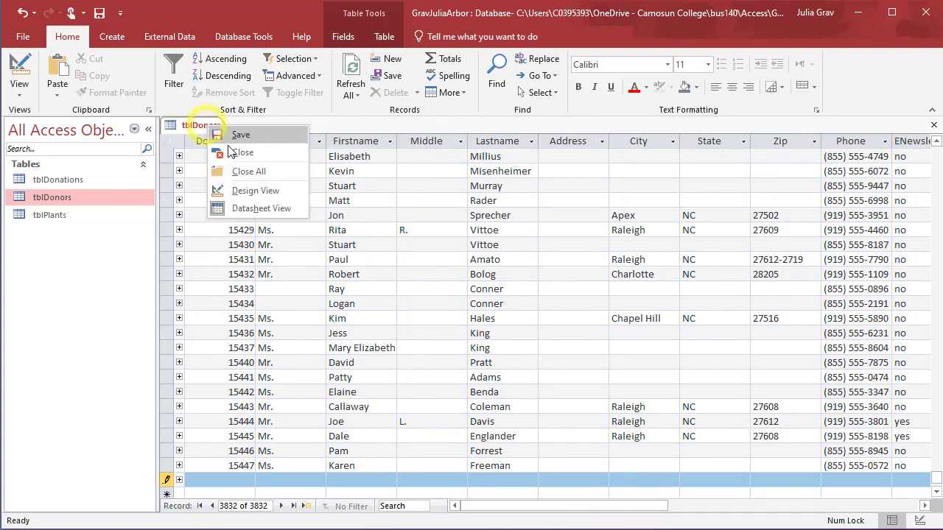
pyautogui.click(239, 153)
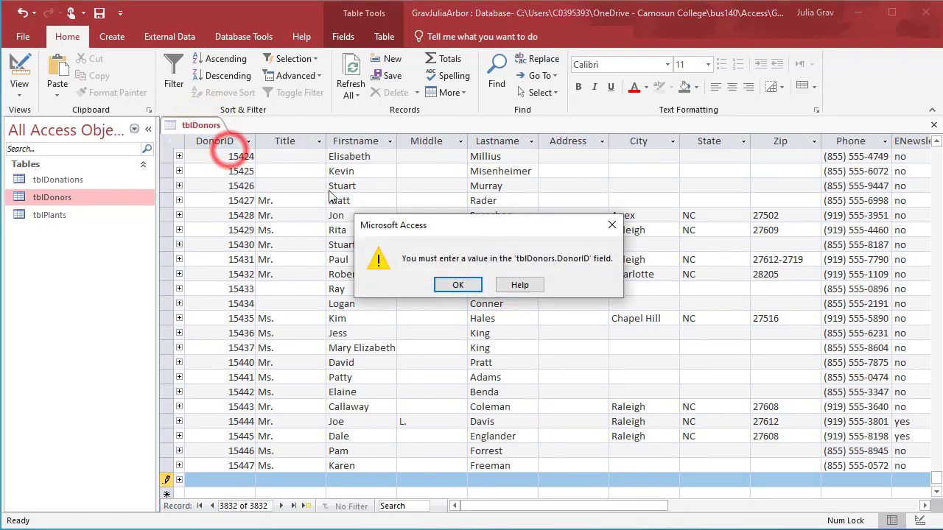
pyautogui.click(457, 286)
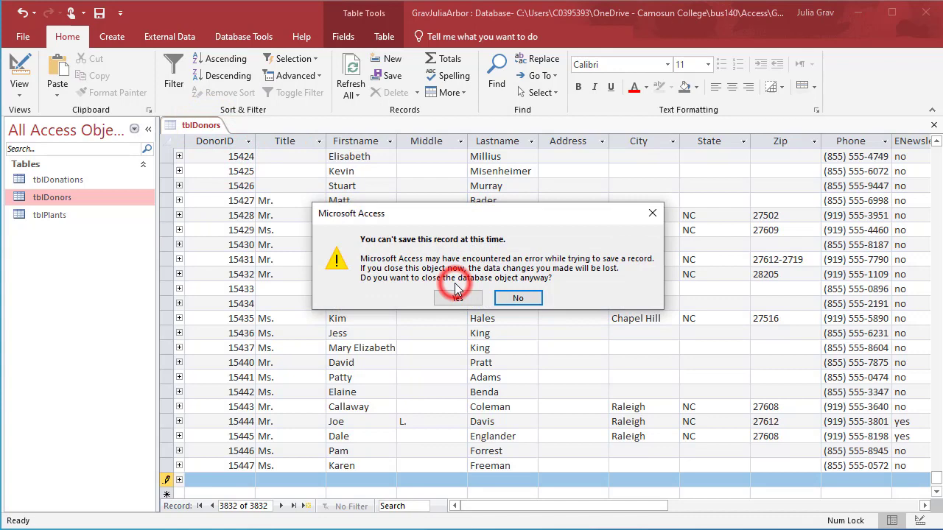
pyautogui.click(455, 298)
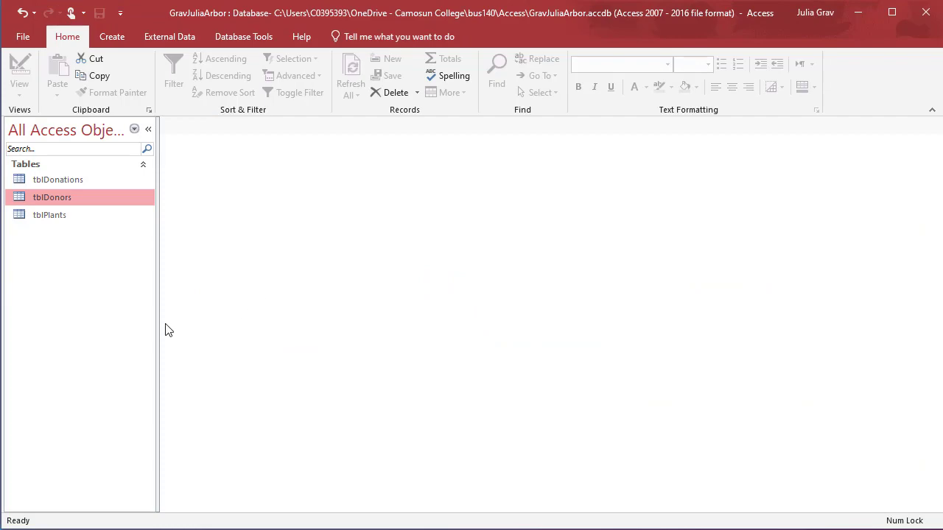
pyautogui.click(98, 220)
pyautogui.rightClick(98, 220)
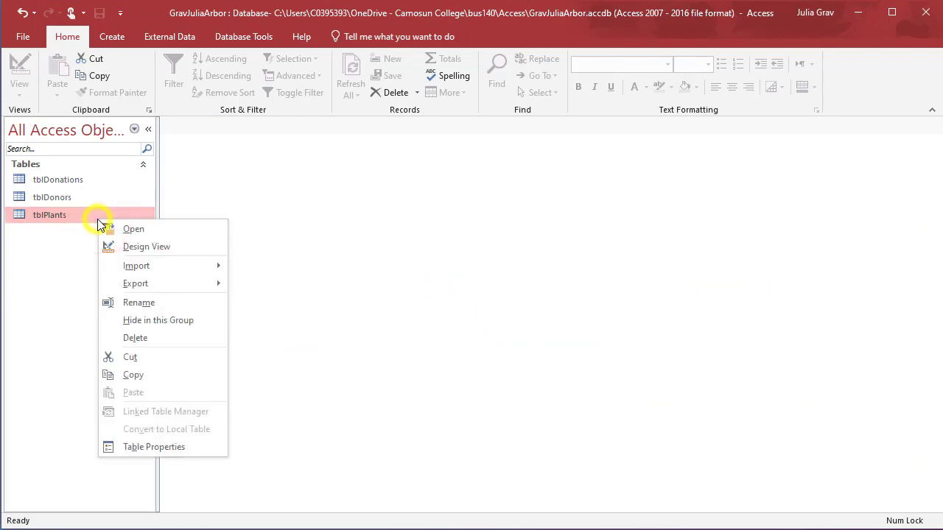